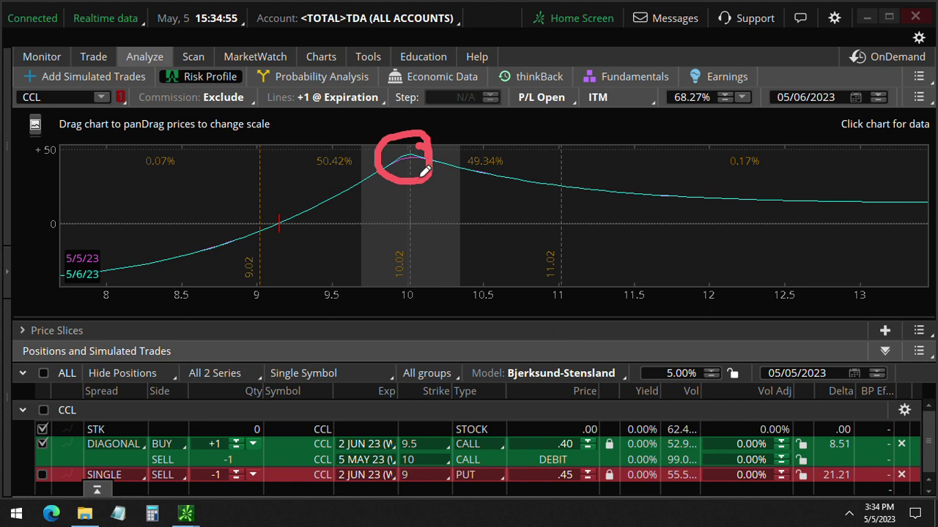
Mark the profit peak at 10 and the 5 MAY 23 short call, clear them, and show CCL's 1Y chart.
mouse_move(411, 188)
left_mouse_down()
mouse_move(423, 294)
mouse_move(396, 299)
mouse_move(392, 255)
mouse_move(410, 237)
left_mouse_up()
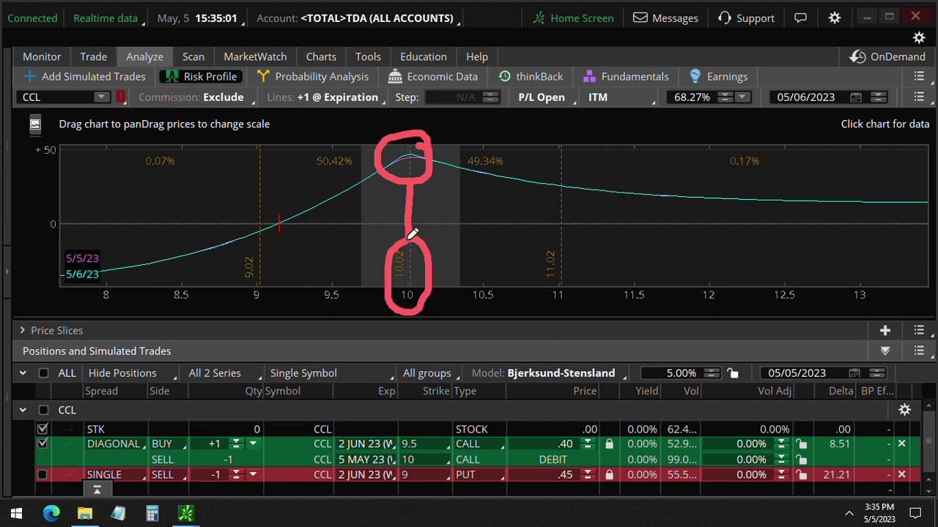
left_click_drag(286, 464, 338, 458)
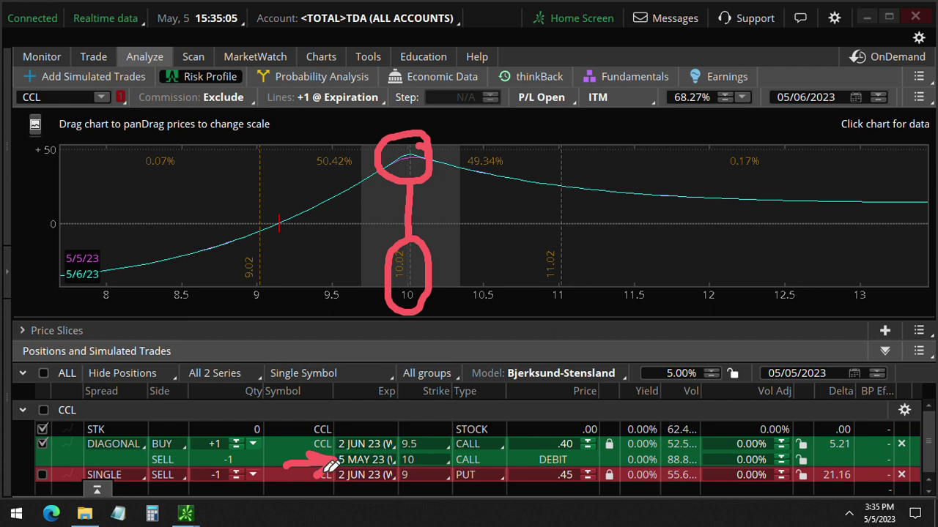
key("e")
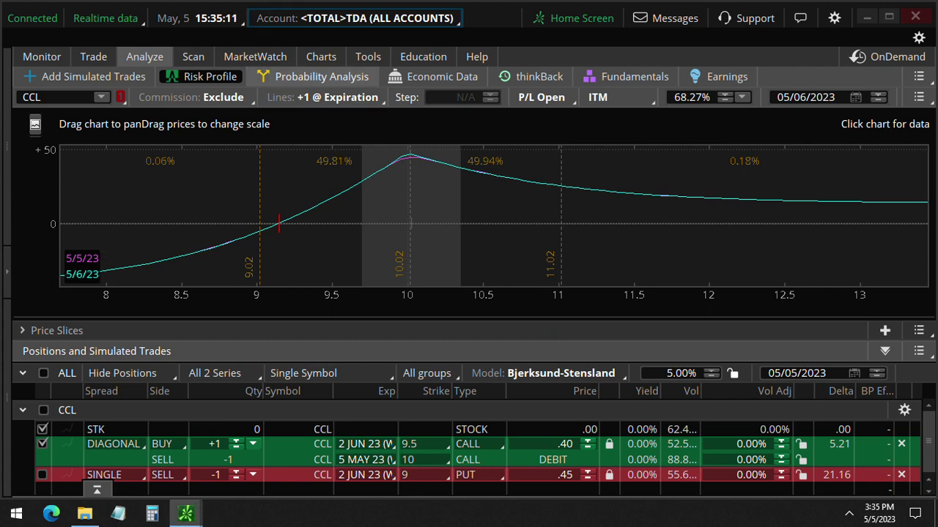
left_click(321, 57)
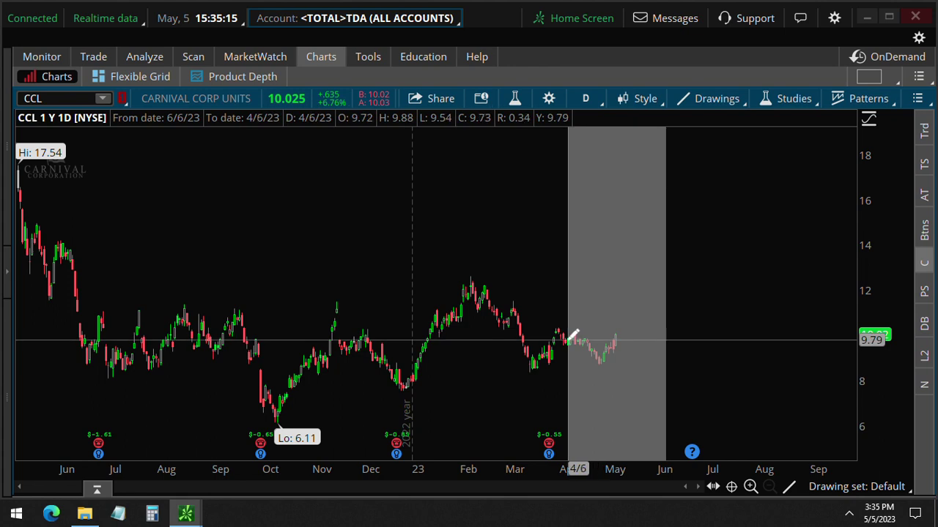
Zoom CCL's chart to April–June and draw a trendline from the 4/24 low to 5/5.
left_click_drag(663, 300, 568, 335)
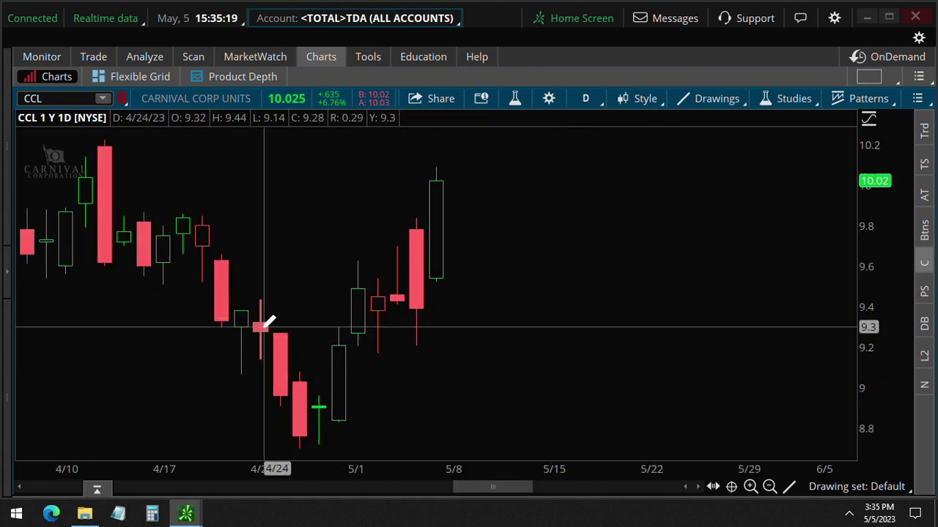
mouse_move(314, 258)
left_mouse_down()
mouse_move(272, 294)
mouse_move(270, 278)
mouse_move(266, 309)
mouse_move(303, 295)
left_mouse_up()
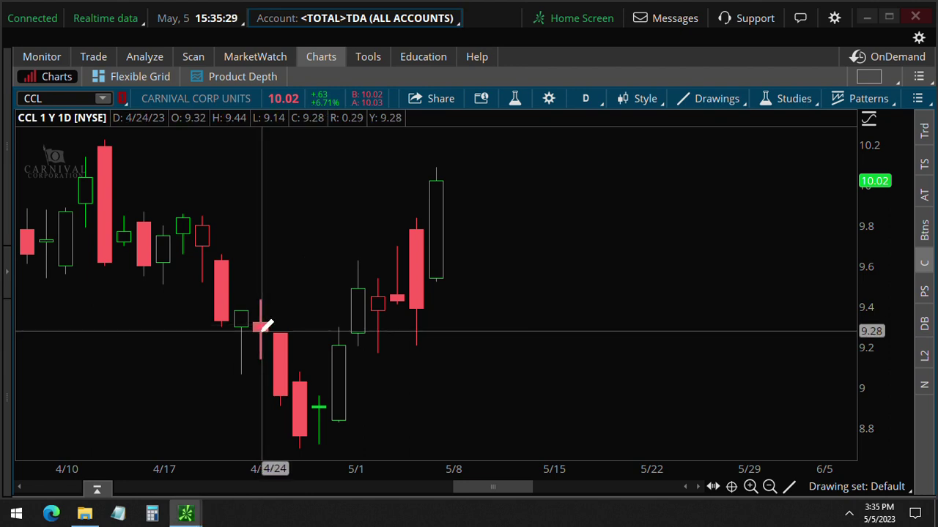
left_click(260, 329)
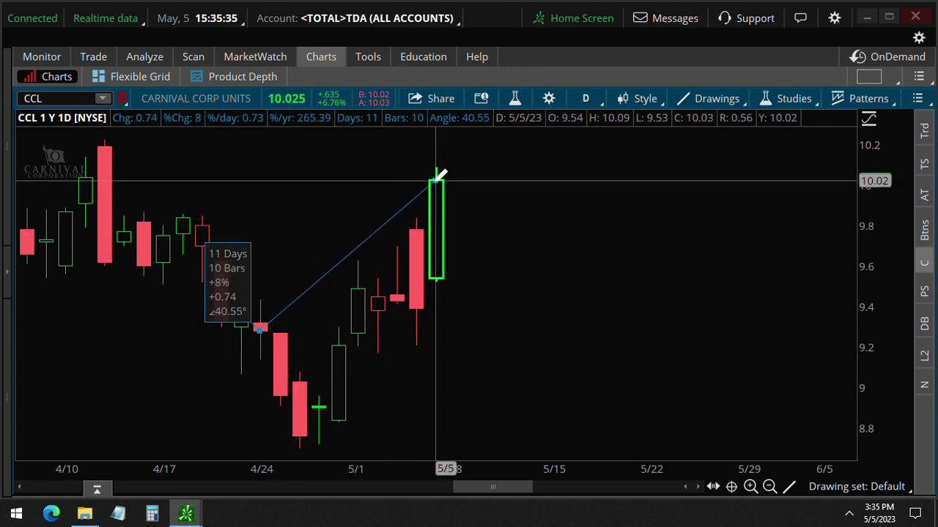
left_click(438, 174)
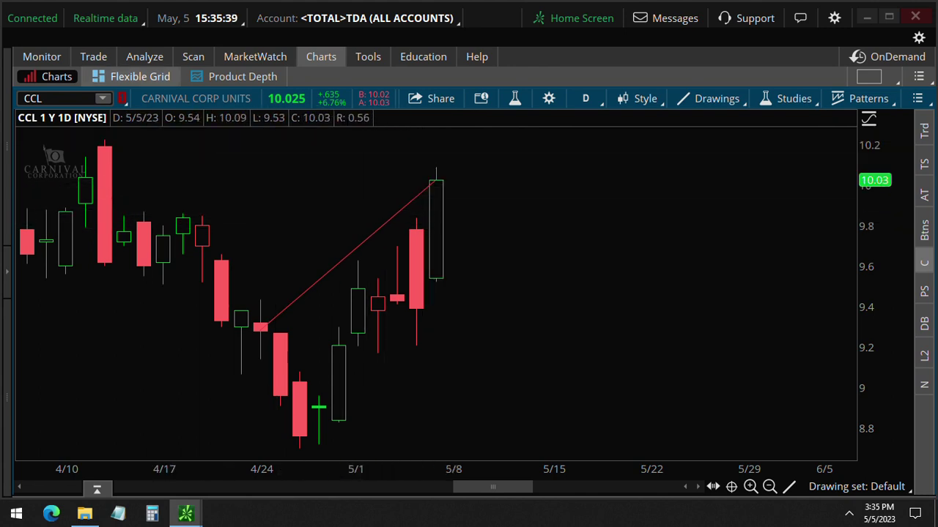
left_click(93, 57)
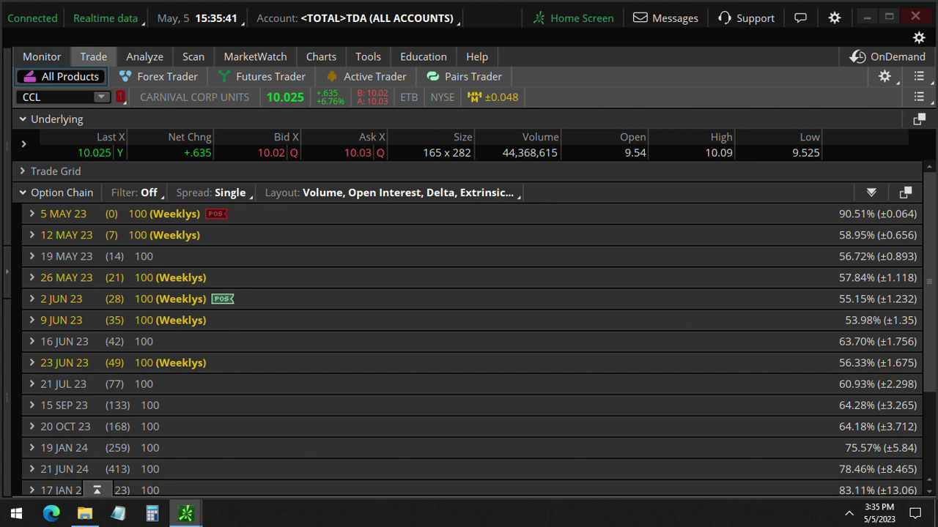
Expand the 2 JUN 23 expiration and scroll down to its strikes.
left_click(61, 299)
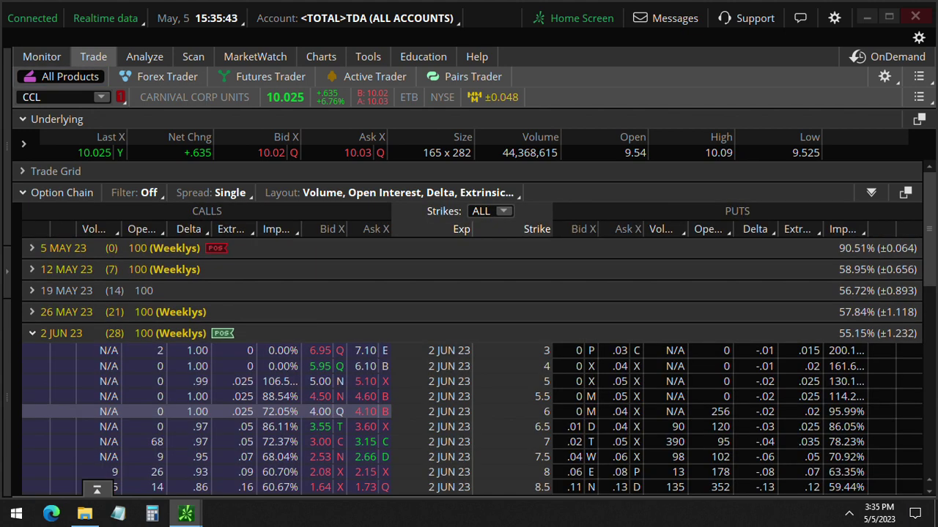
scroll(315, 381, "down", 2)
scroll(315, 381, "down", 2)
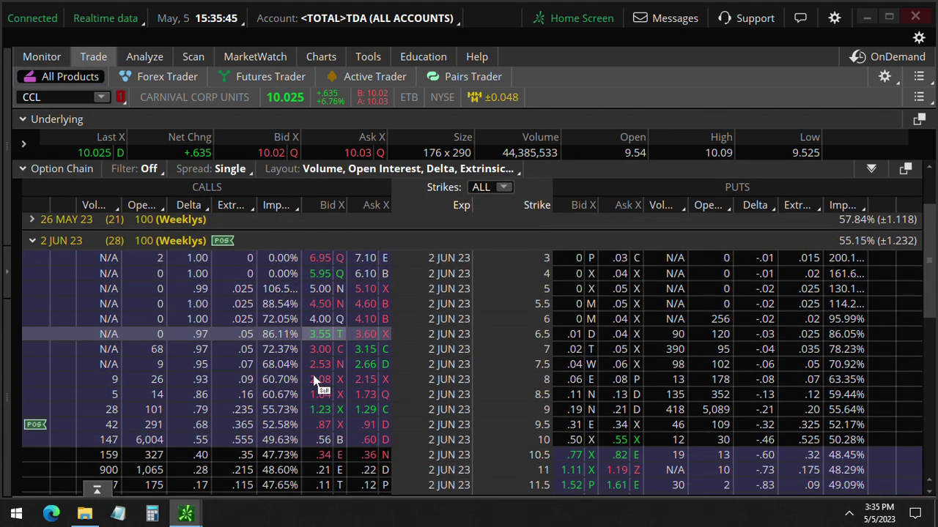
scroll(315, 381, "down", 1)
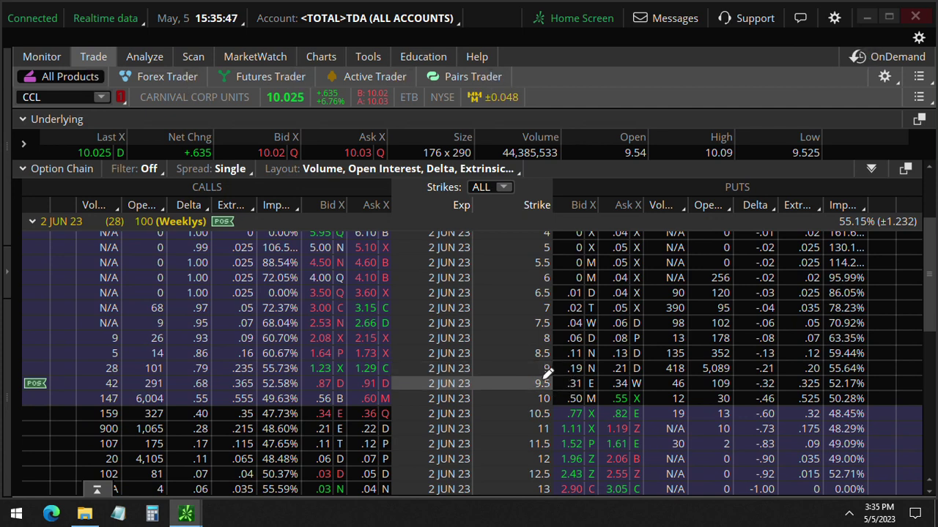
Highlight the 9 put's 5,089 open interest along with the 9 and 9.5 strike rows.
mouse_move(526, 382)
left_mouse_down()
mouse_move(679, 372)
mouse_move(704, 354)
mouse_move(695, 371)
left_mouse_up()
left_click_drag(686, 217, 742, 218)
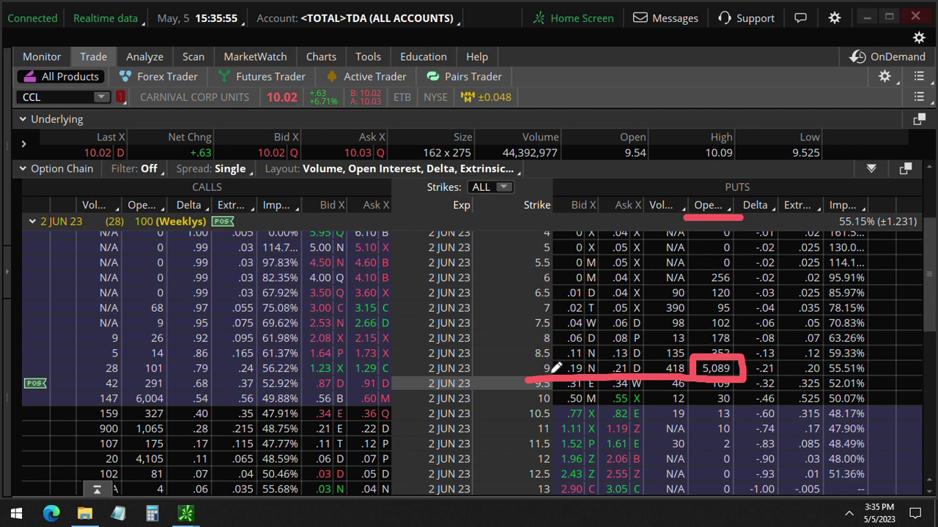
mouse_move(531, 376)
left_mouse_down()
mouse_move(551, 315)
mouse_move(624, 205)
mouse_move(846, 38)
mouse_move(769, 44)
left_mouse_up()
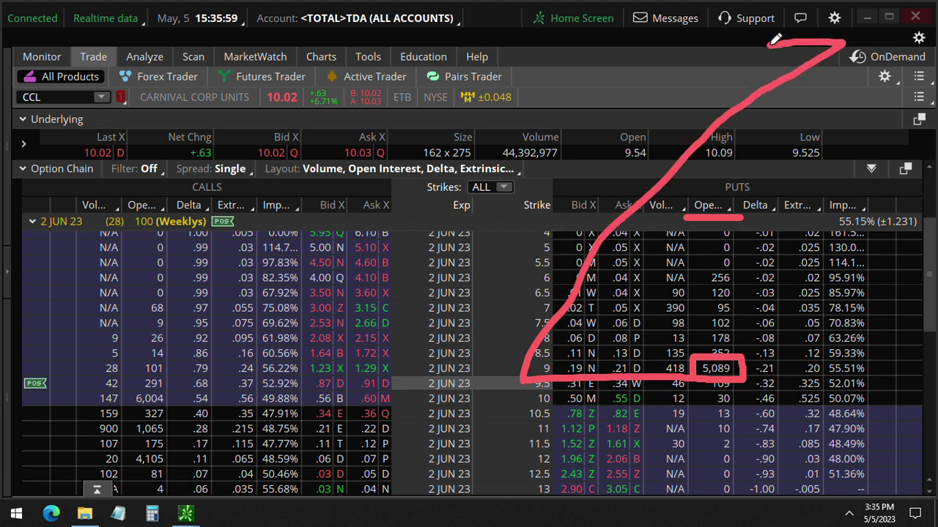
left_click_drag(844, 44, 847, 102)
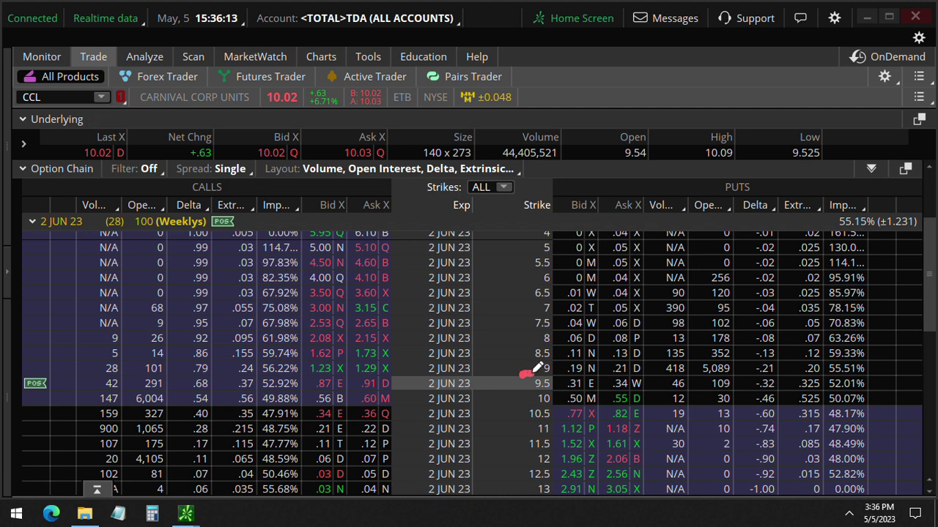
left_click_drag(534, 373, 514, 374)
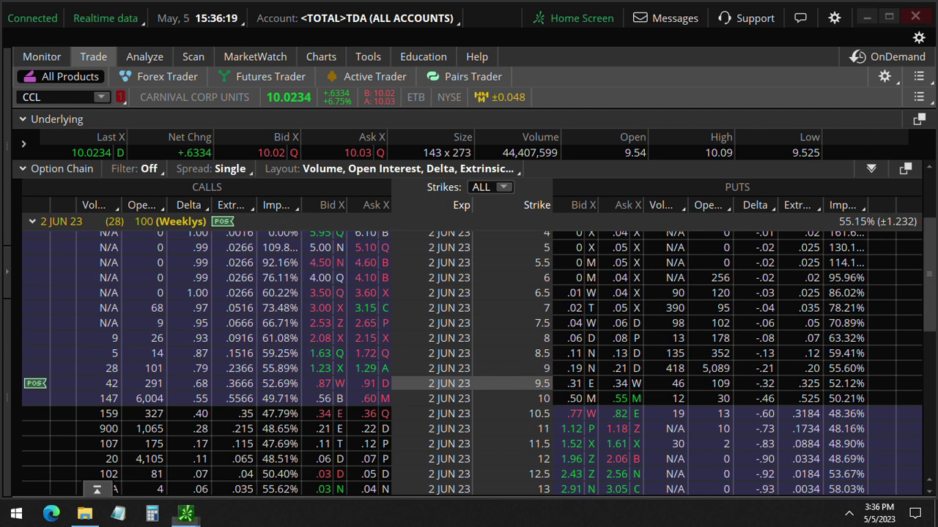
left_click(144, 56)
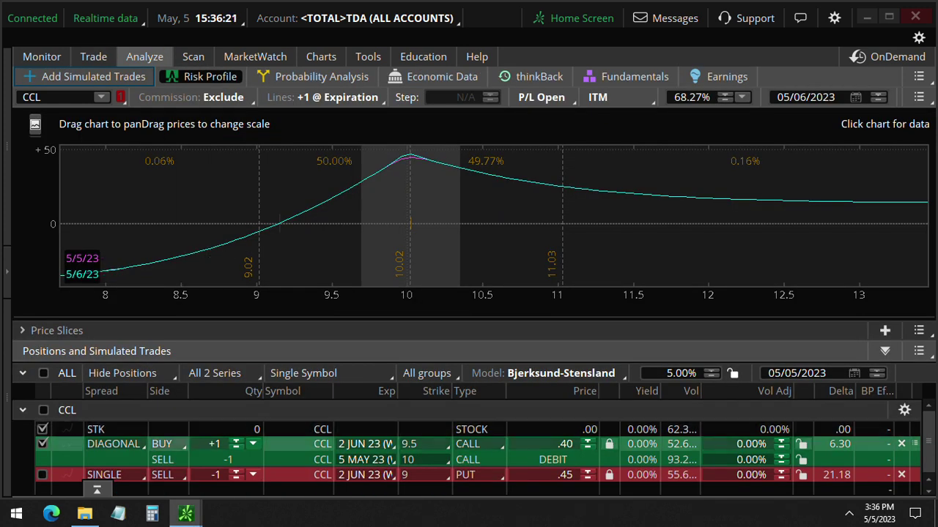
Swap the risk profile from the diagonal spread to the short 9 put and trace its flat line.
left_click(42, 444)
left_click(43, 475)
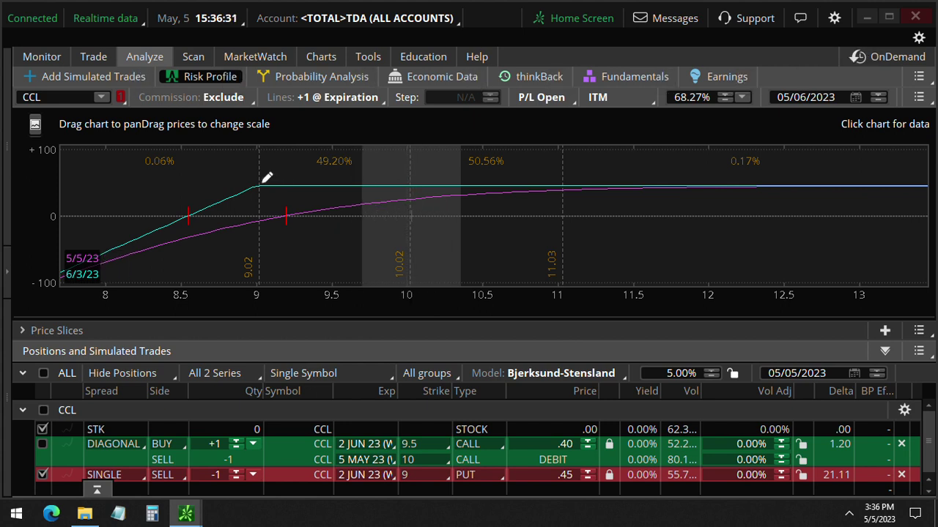
left_click_drag(267, 177, 606, 181)
Restore the diagonal spread's curve and circle its .40 debit price.
left_click(43, 475)
left_click(43, 444)
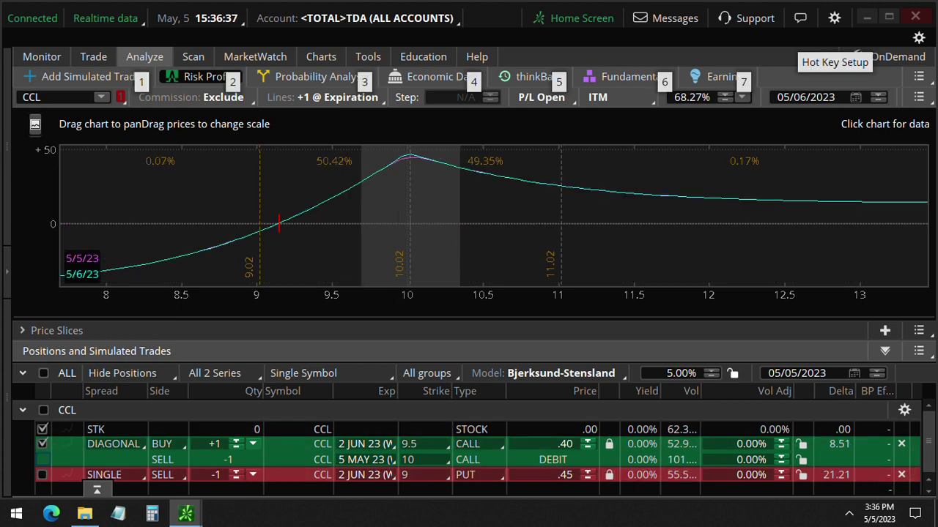
mouse_move(546, 430)
left_mouse_down()
mouse_move(588, 457)
mouse_move(552, 427)
left_mouse_up()
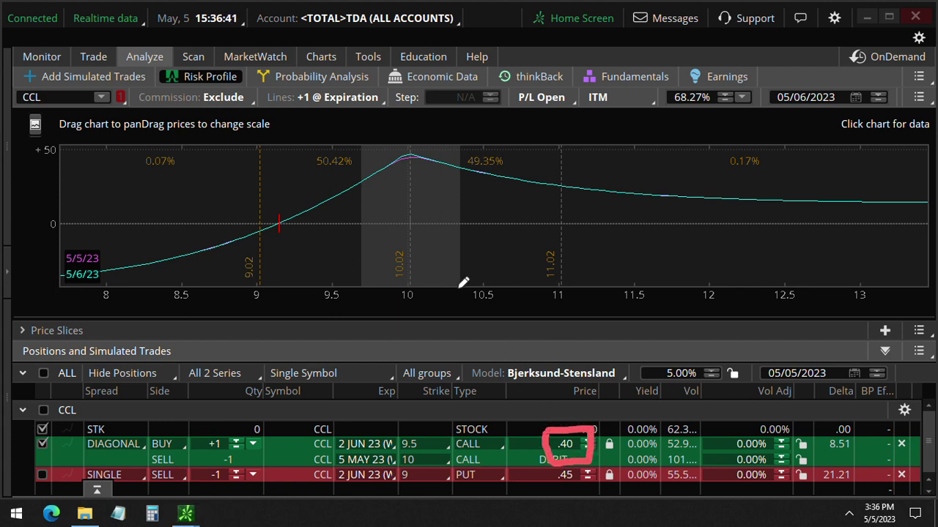
key("Escape")
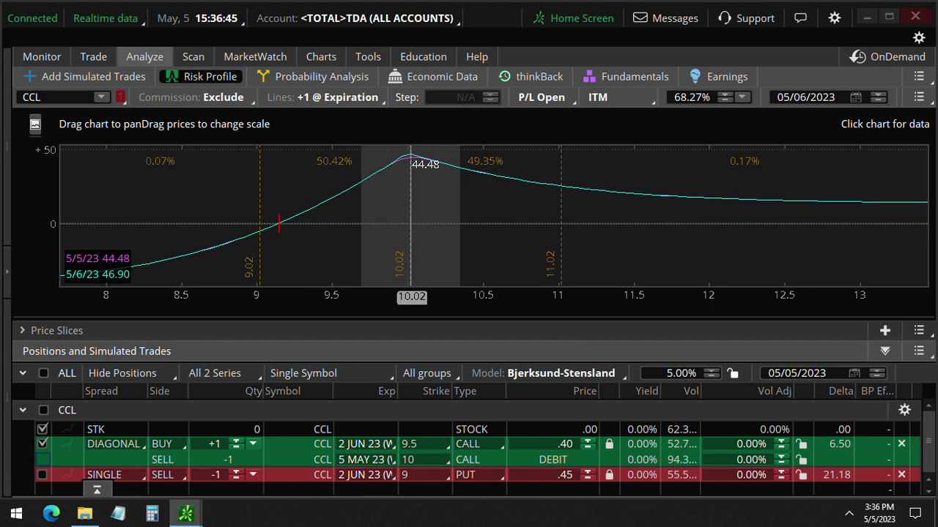
Compute 44 ÷ 40 × 100 = 110 in Calculator, mark the result, then close it.
left_click(152, 515)
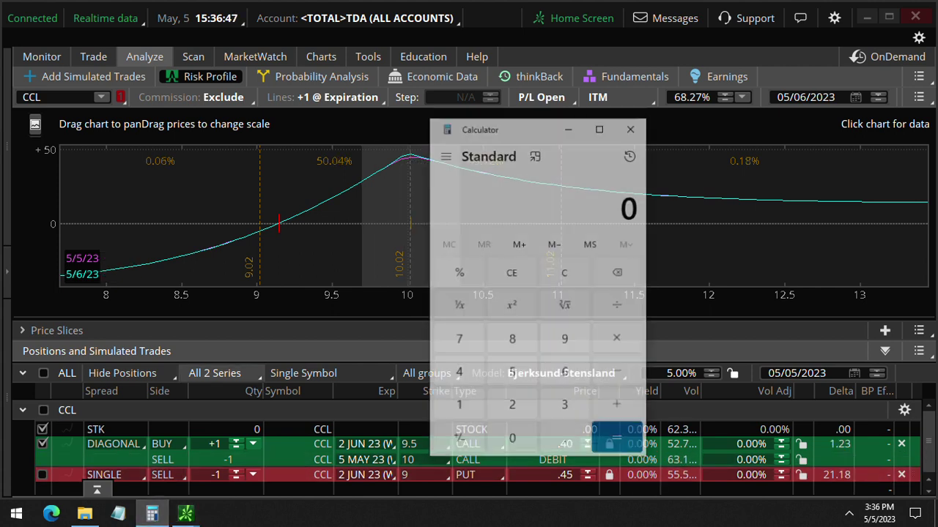
type("44 ÷ ")
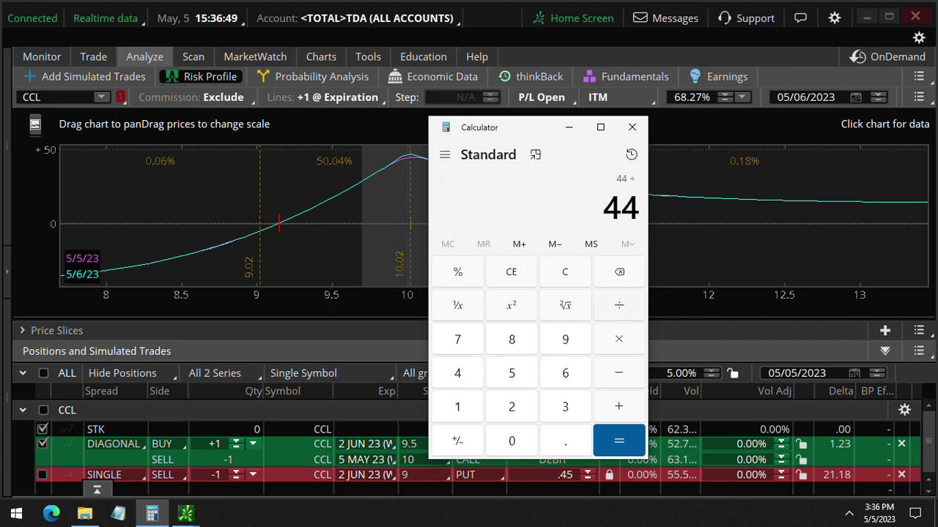
type("40")
key("Return")
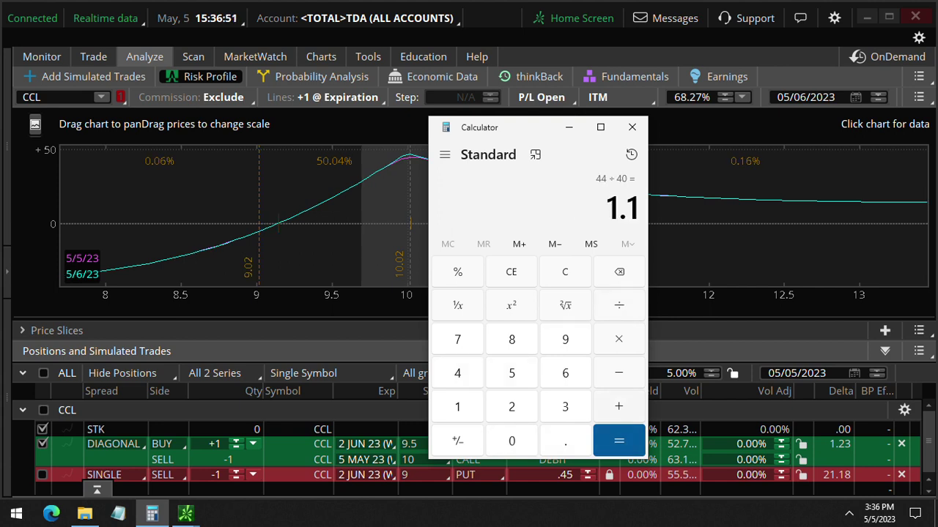
type("10")
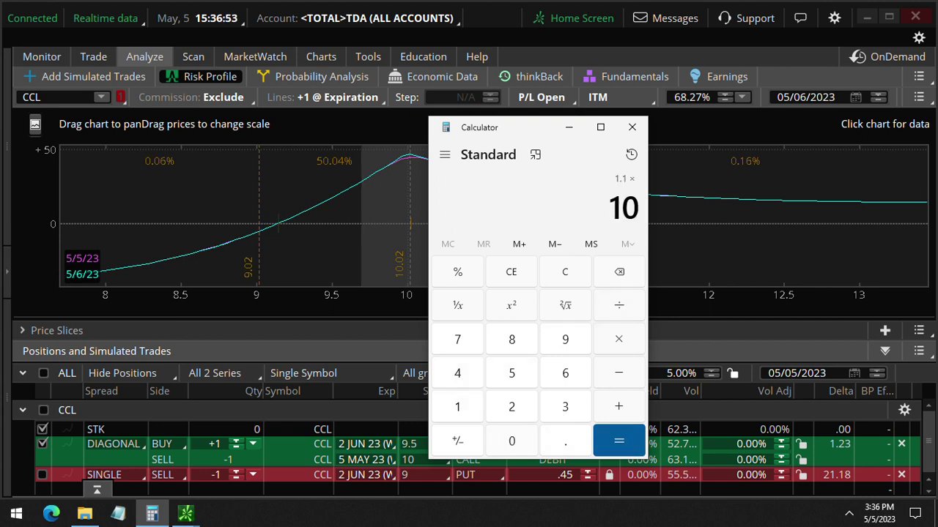
type("0")
key("Return")
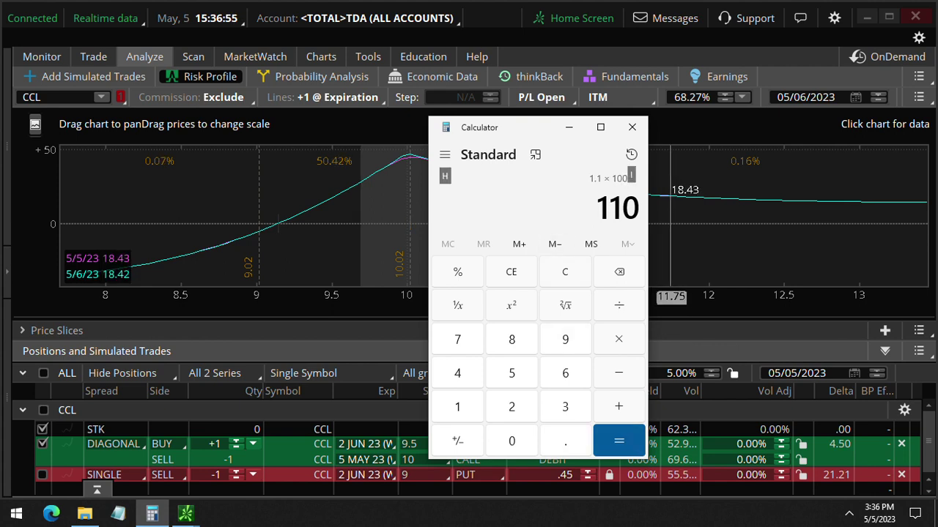
left_click_drag(680, 189, 650, 227)
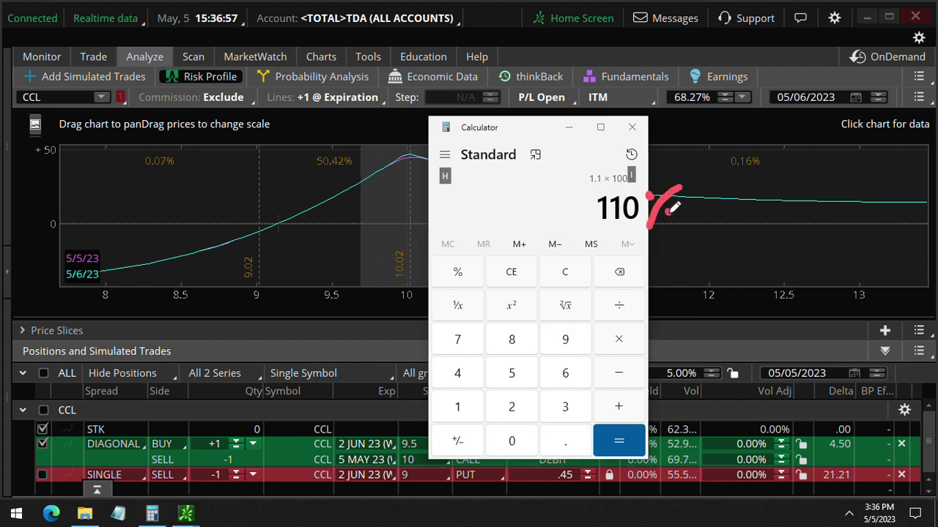
key("Escape")
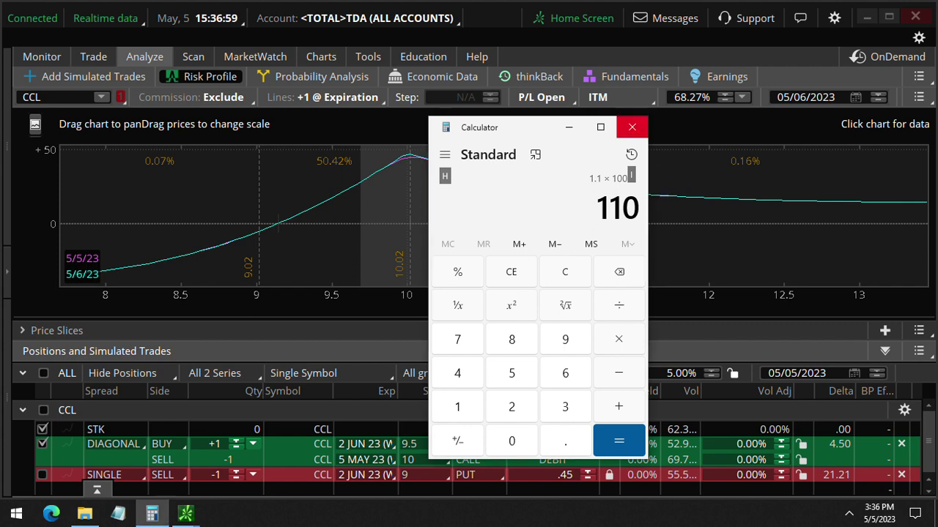
left_click(631, 126)
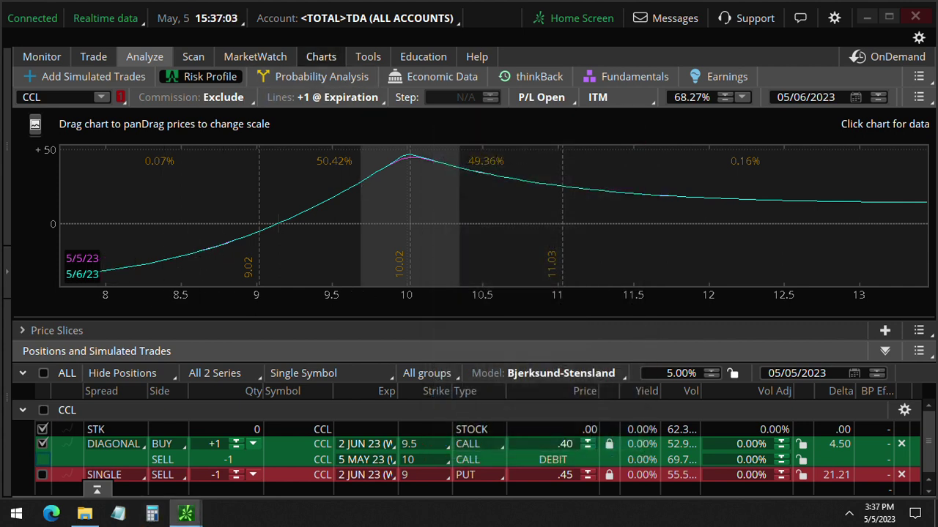
On CCL's chart, circle the 4/24 date and draw an arrow rising from the late-April lows.
left_click(320, 56)
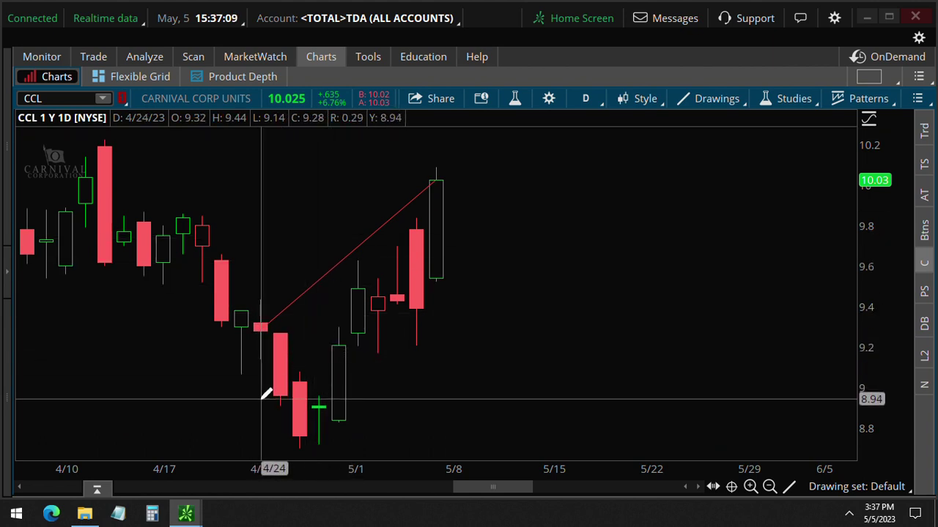
key("alt")
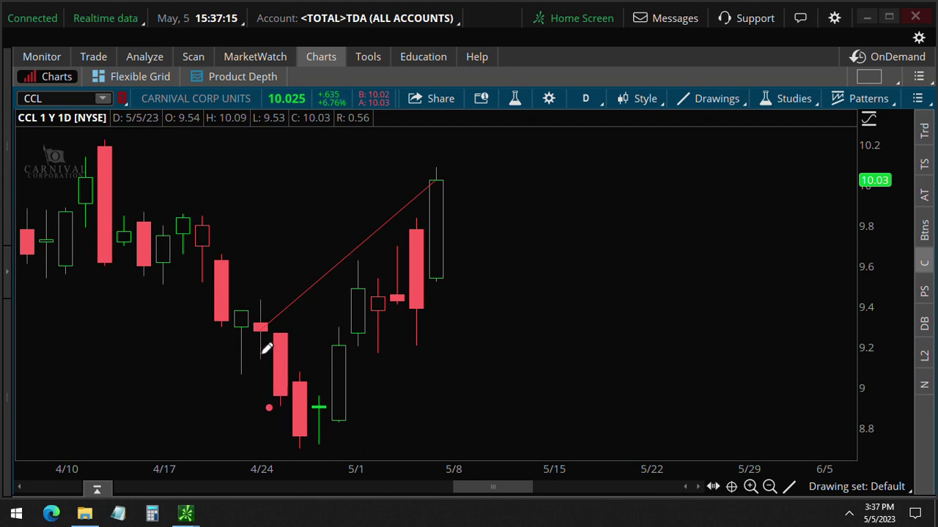
left_click_drag(262, 448, 266, 448)
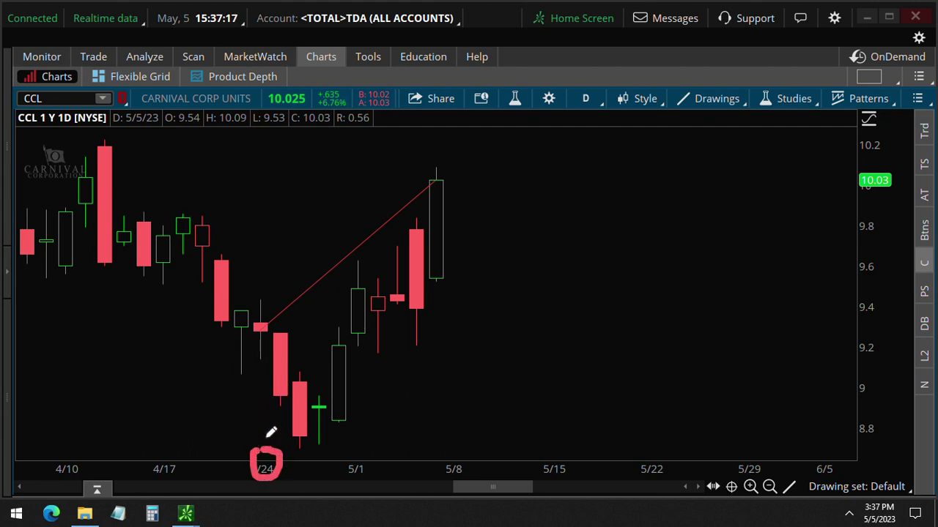
left_click(278, 409)
left_click_drag(248, 440, 388, 430)
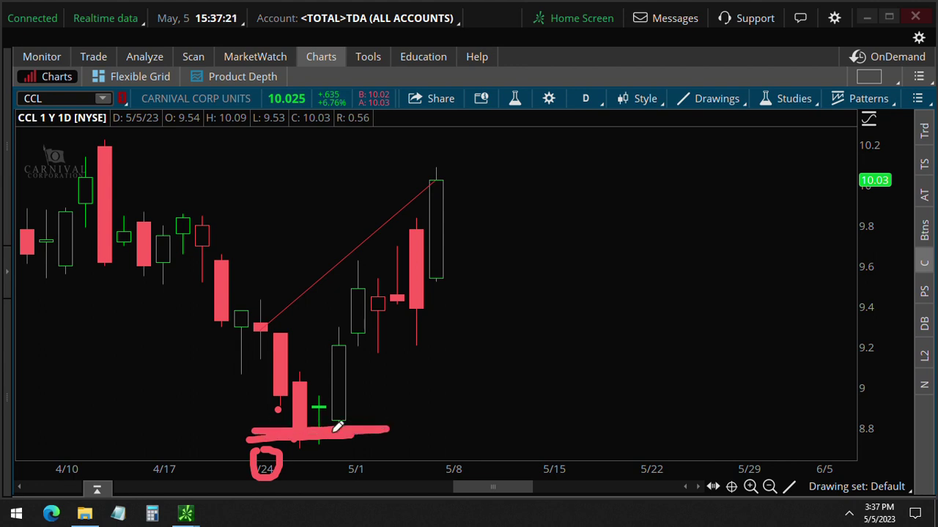
mouse_move(301, 428)
left_mouse_down()
mouse_move(439, 217)
mouse_move(510, 195)
mouse_move(511, 286)
left_mouse_up()
left_click_drag(506, 222, 515, 273)
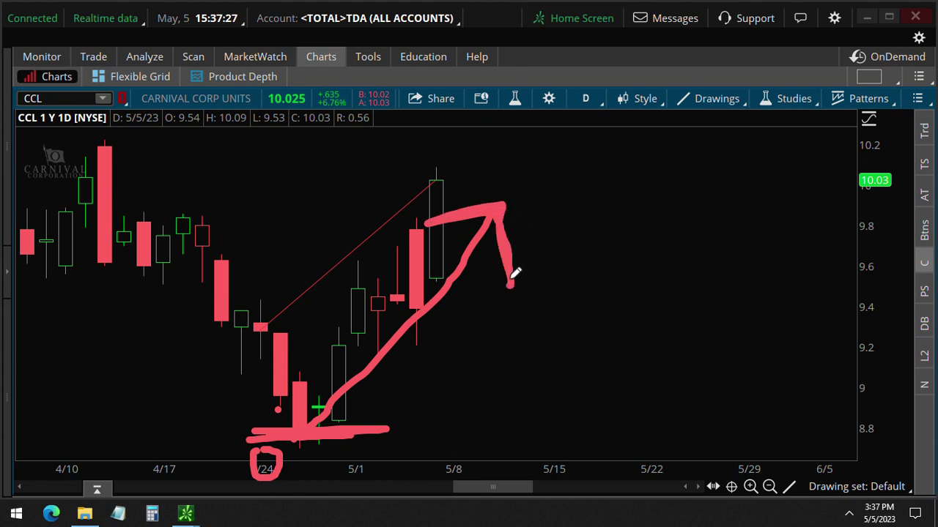
Draw a level line along the late-April low near 8.8, erasing a scribble near 4/24.
mouse_move(214, 338)
left_mouse_down()
mouse_move(279, 331)
mouse_move(284, 378)
left_mouse_up()
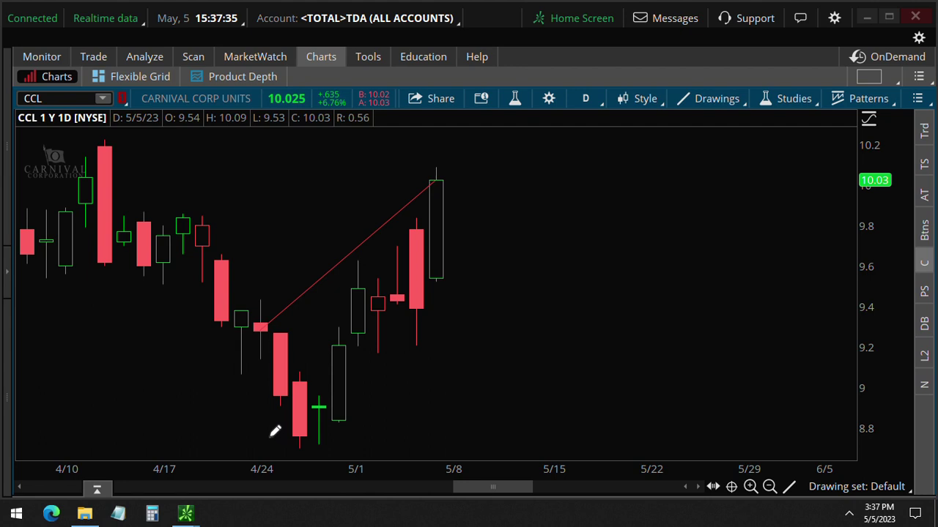
left_click_drag(207, 437, 527, 434)
left_click_drag(203, 434, 555, 432)
mouse_move(261, 364)
left_mouse_down()
mouse_move(244, 381)
mouse_move(293, 437)
left_mouse_up()
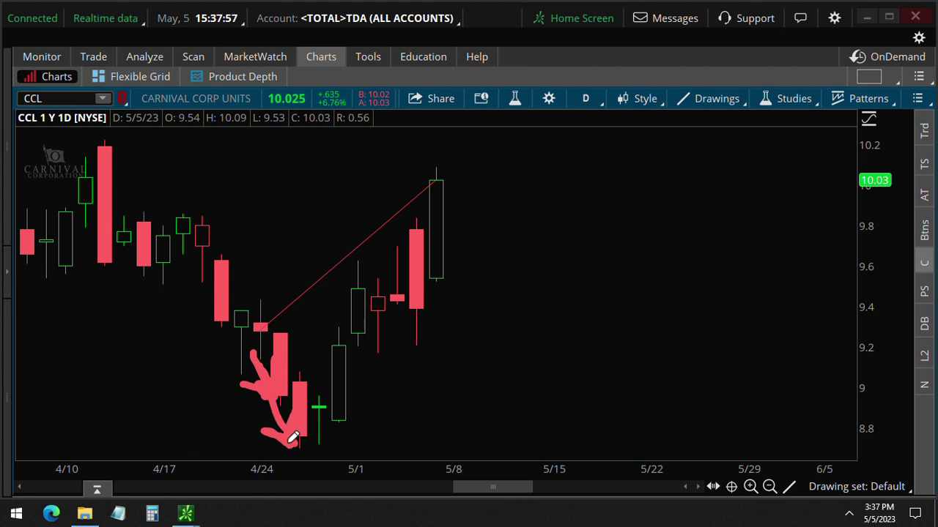
left_click_drag(243, 377, 273, 360)
key("e")
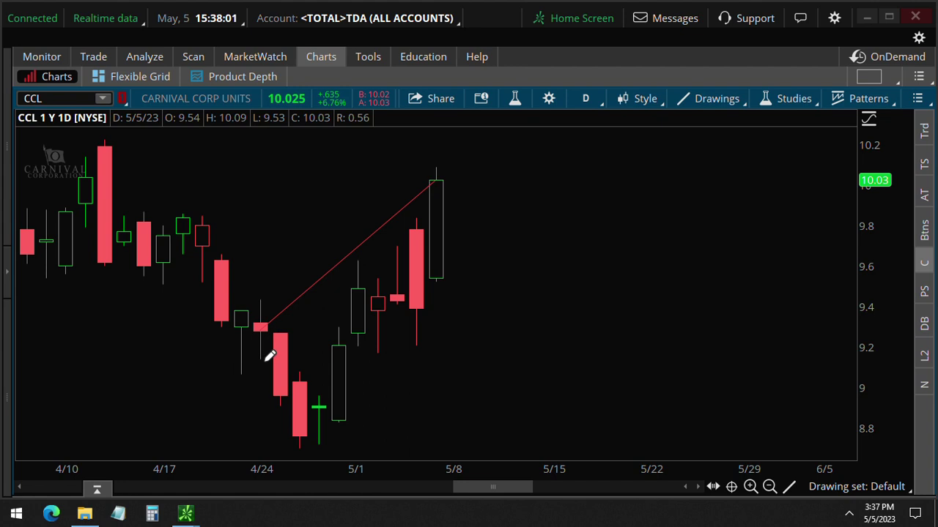
left_click_drag(178, 432, 570, 432)
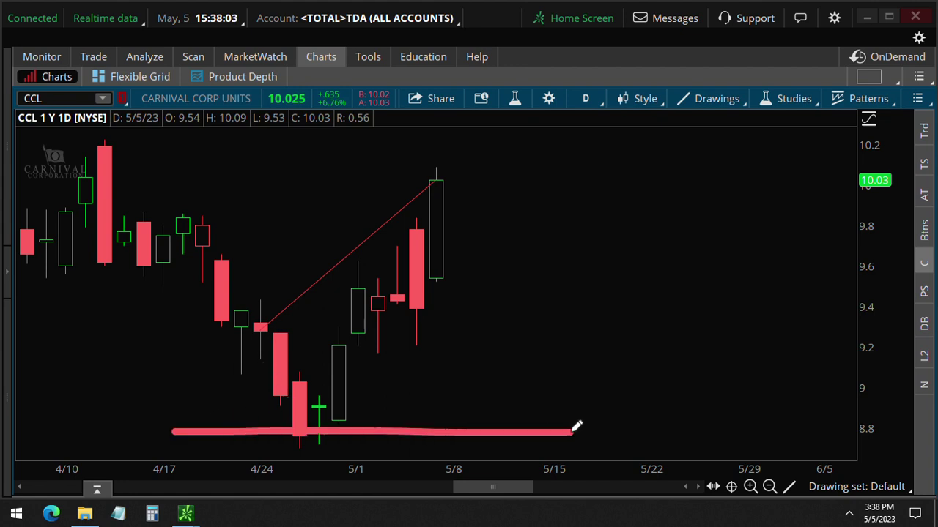
left_click(93, 56)
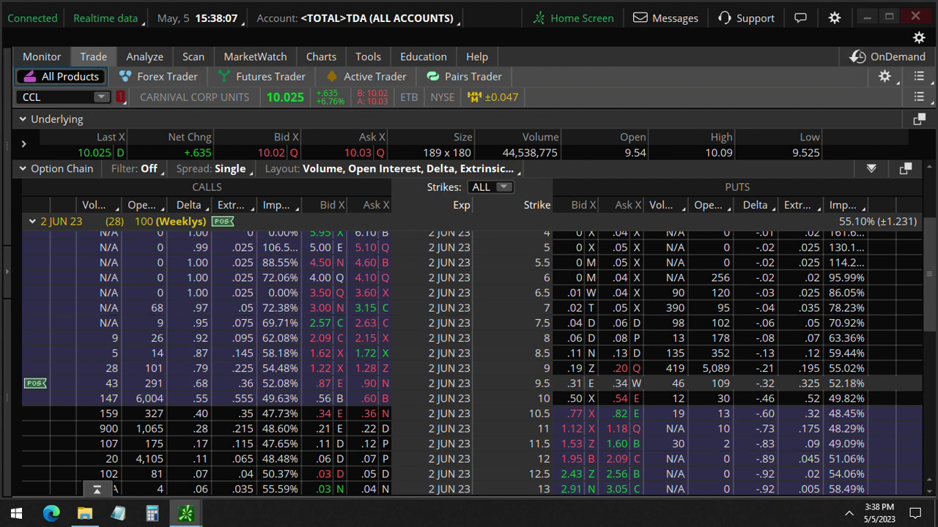
Box the 9-strike put's 5,089 open interest and underline the 9.5 strike row.
left_click_drag(652, 379, 756, 356)
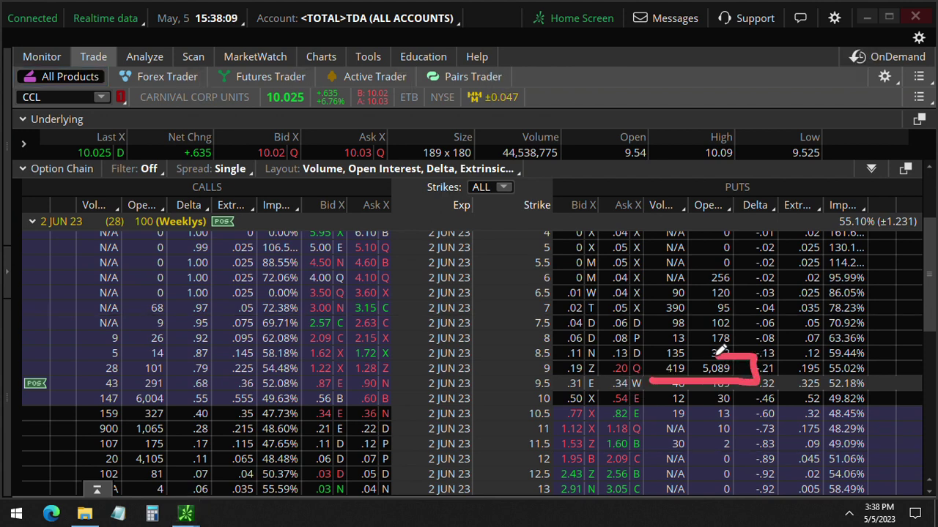
left_click_drag(720, 356, 692, 375)
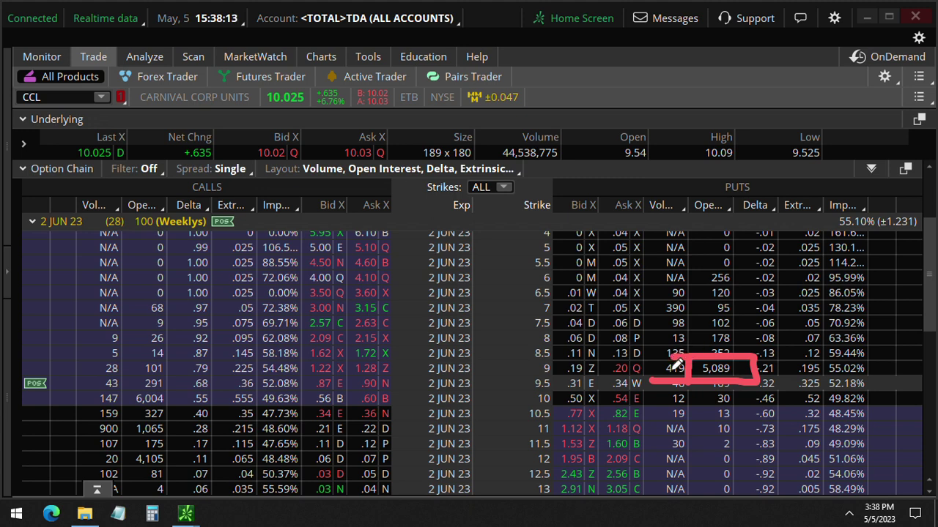
left_click_drag(675, 372, 513, 376)
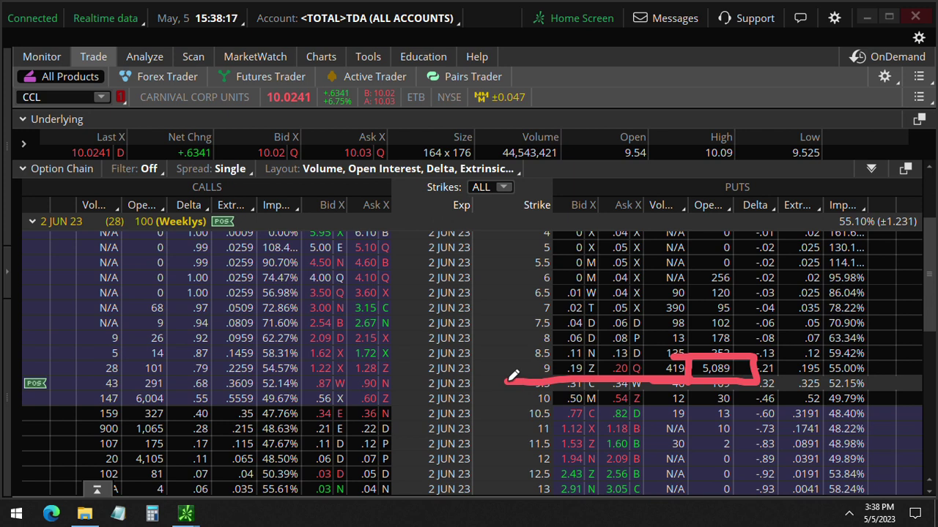
key("e")
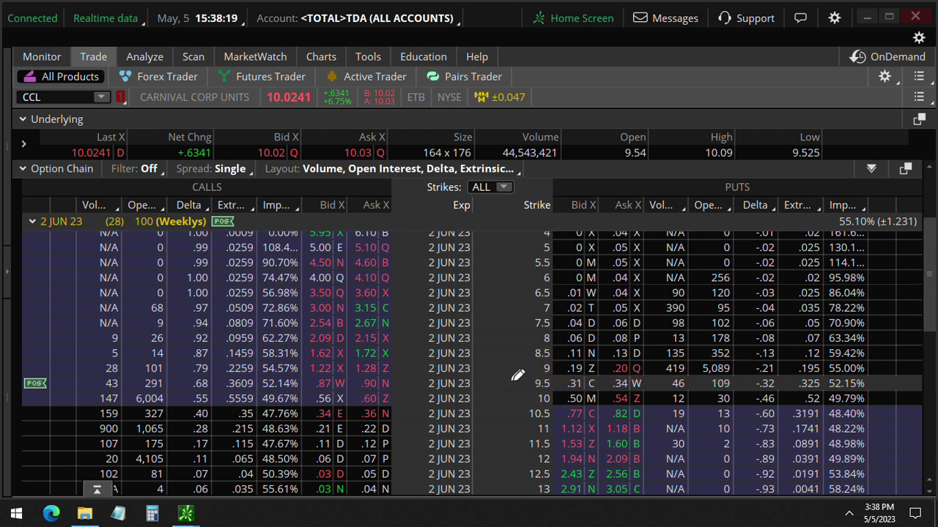
left_click_drag(506, 382, 746, 379)
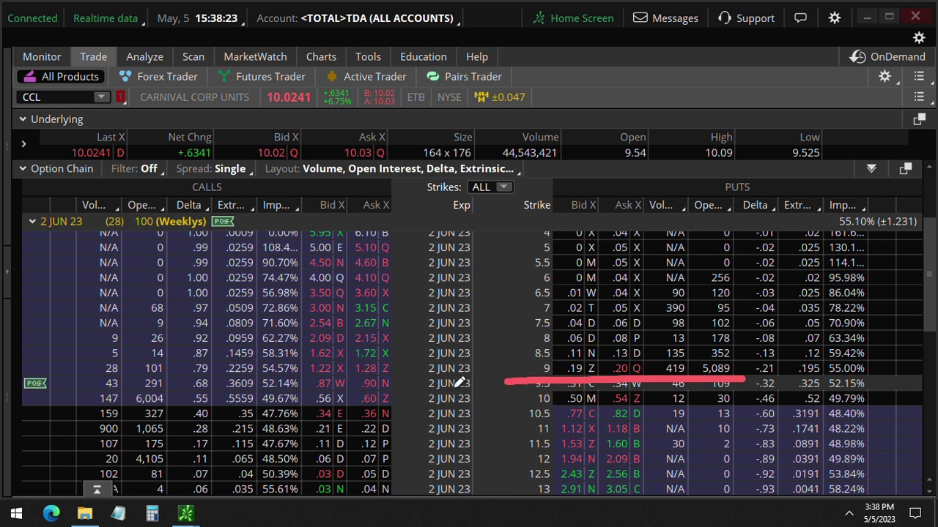
key("e")
mouse_move(511, 377)
left_mouse_down()
mouse_move(555, 376)
mouse_move(561, 387)
mouse_move(29, 387)
mouse_move(40, 363)
mouse_move(525, 376)
left_mouse_up()
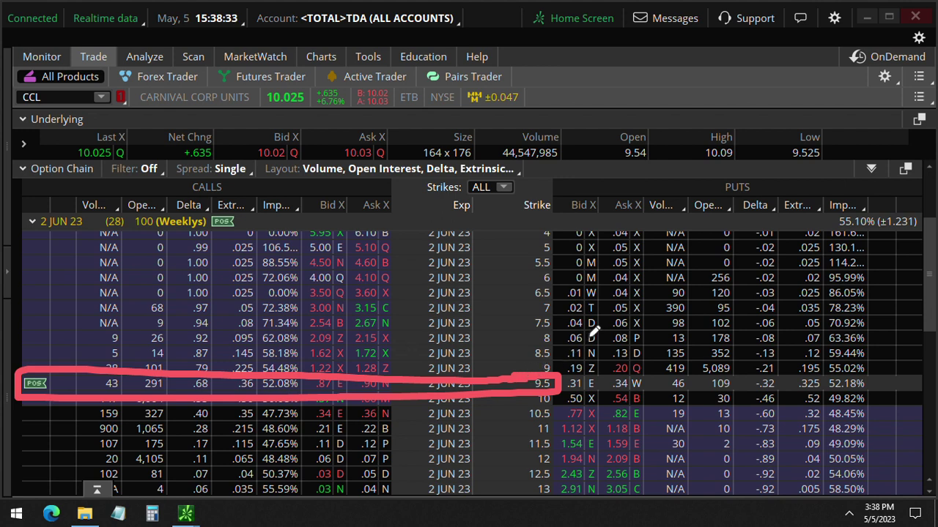
Point arrows at the 9.5 strike, clear them, and collapse the 2 JUN 23 expiration.
mouse_move(590, 338)
left_mouse_down()
mouse_move(551, 377)
mouse_move(558, 346)
mouse_move(586, 363)
left_mouse_up()
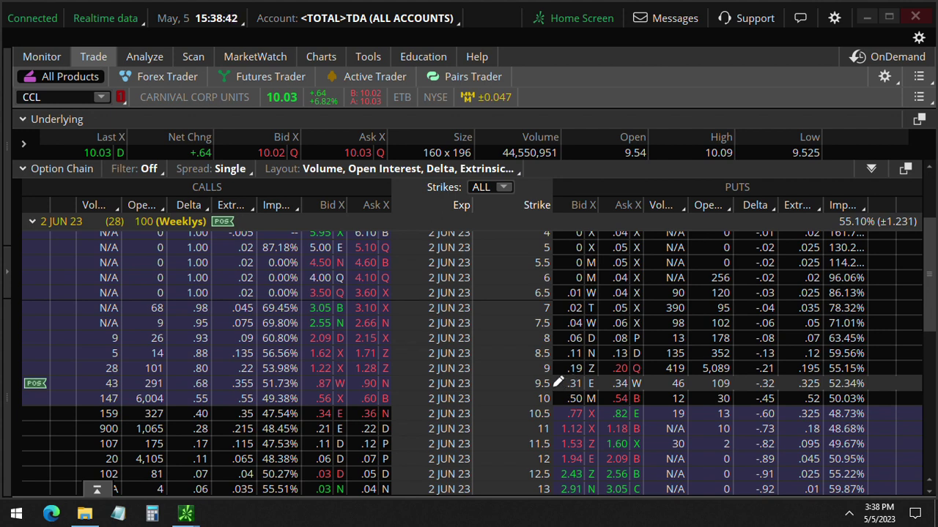
left_click_drag(557, 382, 614, 427)
left_click_drag(553, 387, 557, 407)
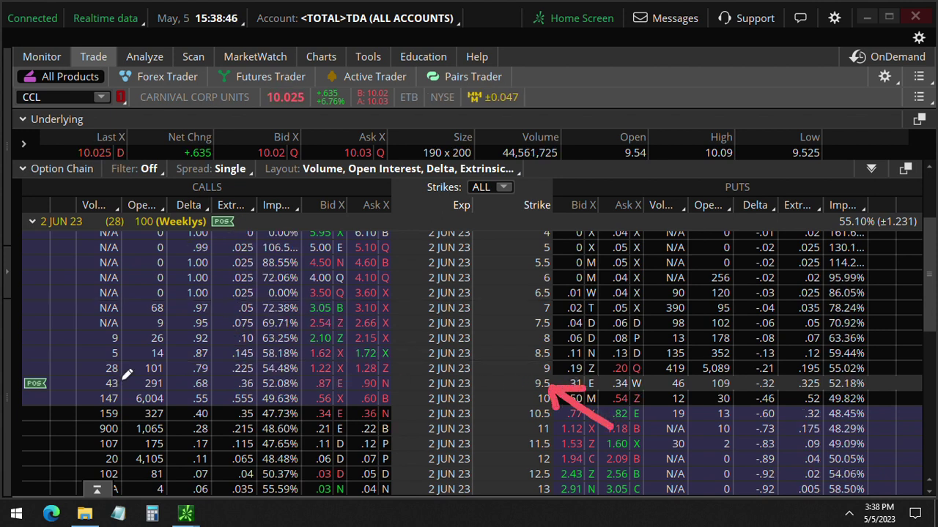
key("Escape")
left_click(32, 221)
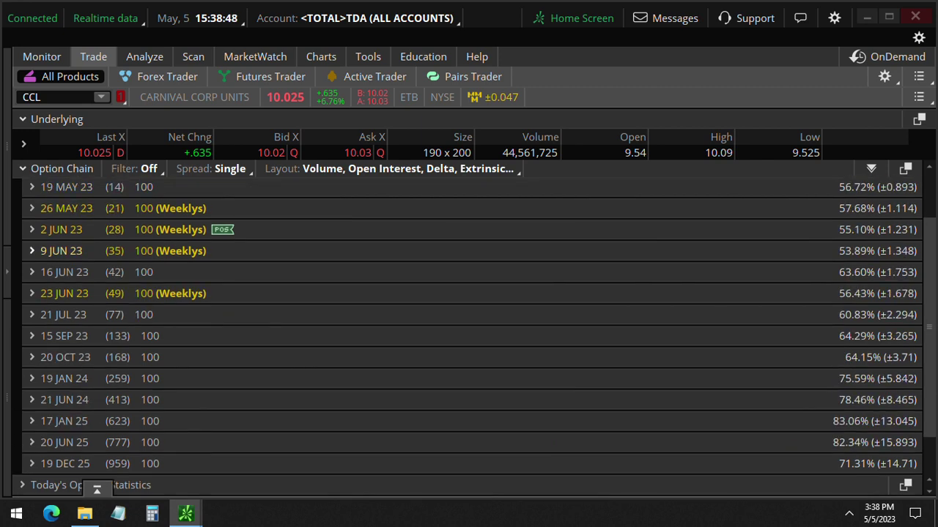
Expand 5 MAY 23 and mark the 10-strike call row against CCL's roughly 10.02 price.
left_click(63, 214)
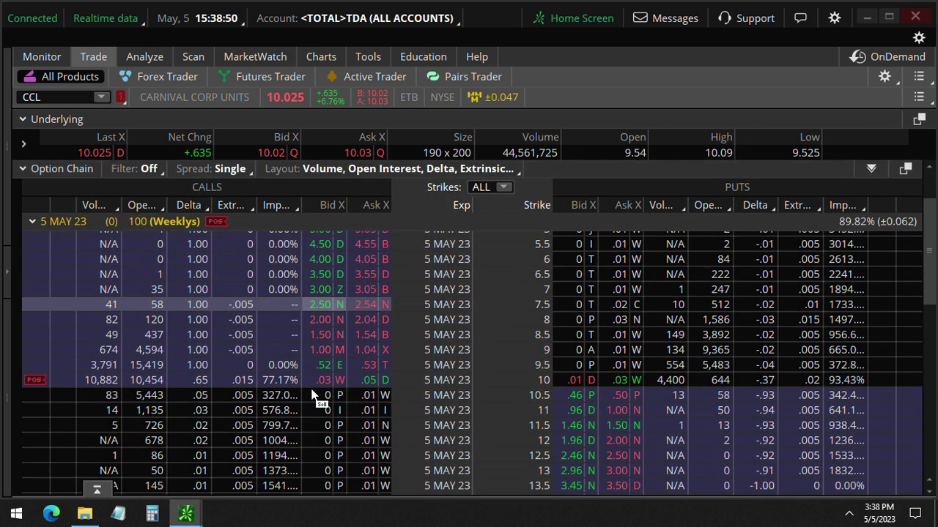
mouse_move(506, 372)
left_mouse_down()
mouse_move(51, 396)
mouse_move(14, 374)
mouse_move(536, 365)
left_mouse_up()
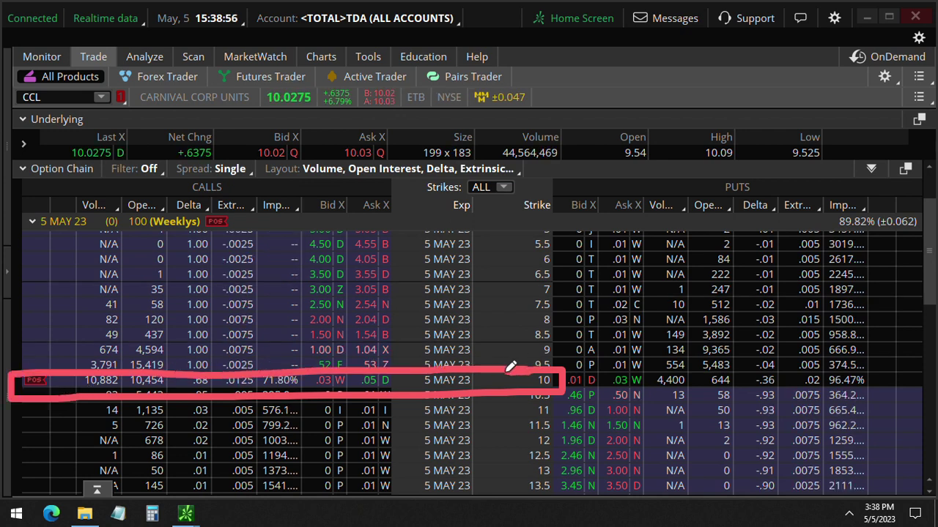
mouse_move(242, 111)
left_mouse_down()
mouse_move(330, 115)
mouse_move(273, 113)
left_mouse_up()
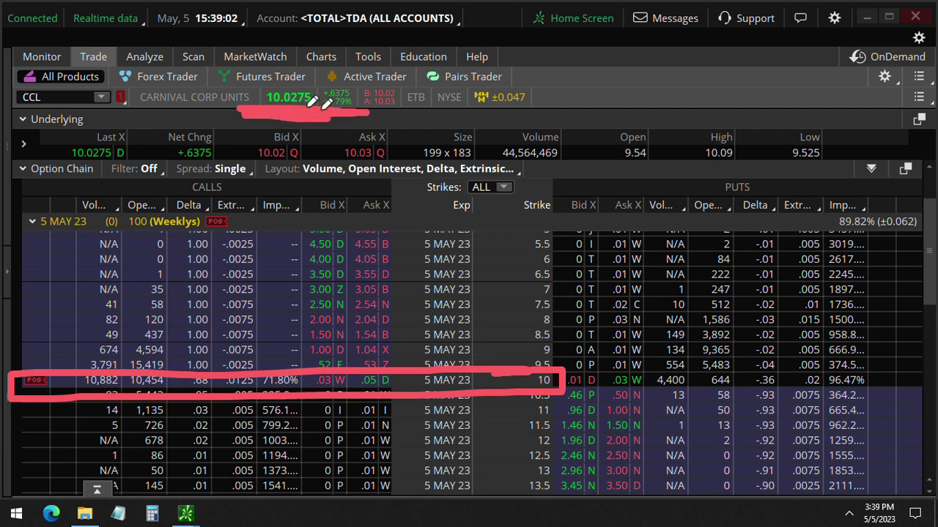
left_click_drag(157, 34, 248, 32)
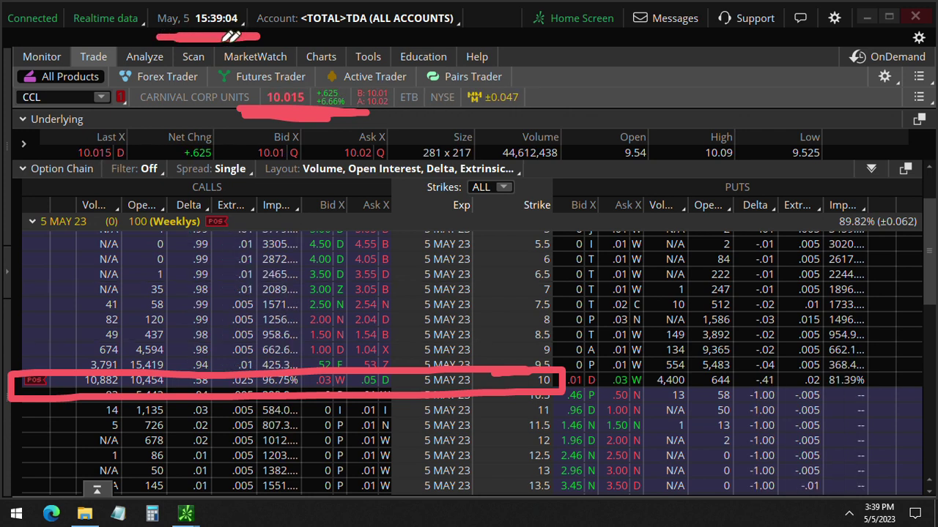
left_click_drag(322, 111, 377, 112)
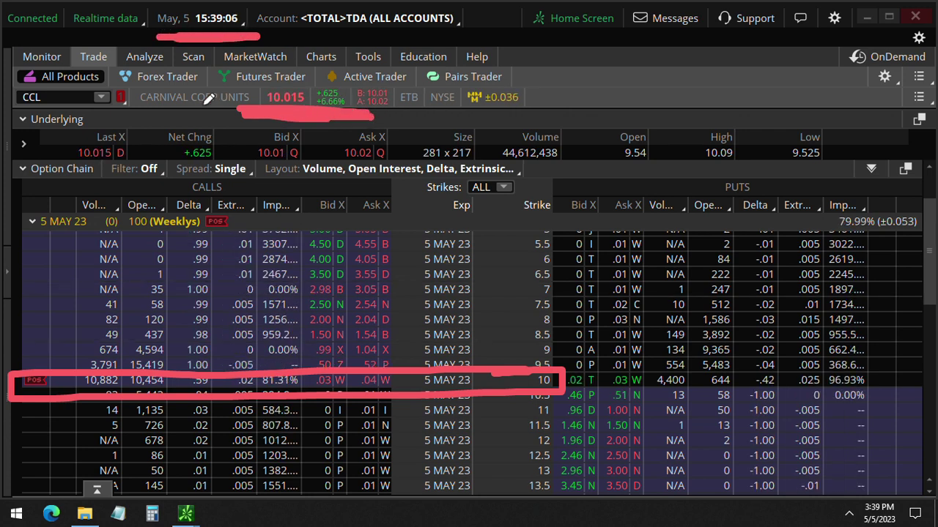
left_click(145, 56)
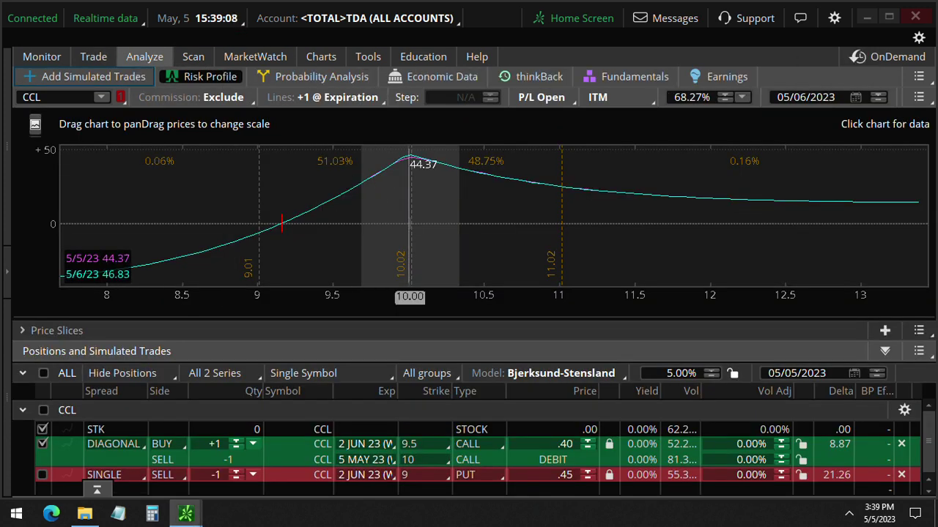
Circle the profit peak and mark the diagonal spread and short 9 put positions.
left_click_drag(410, 146, 411, 141)
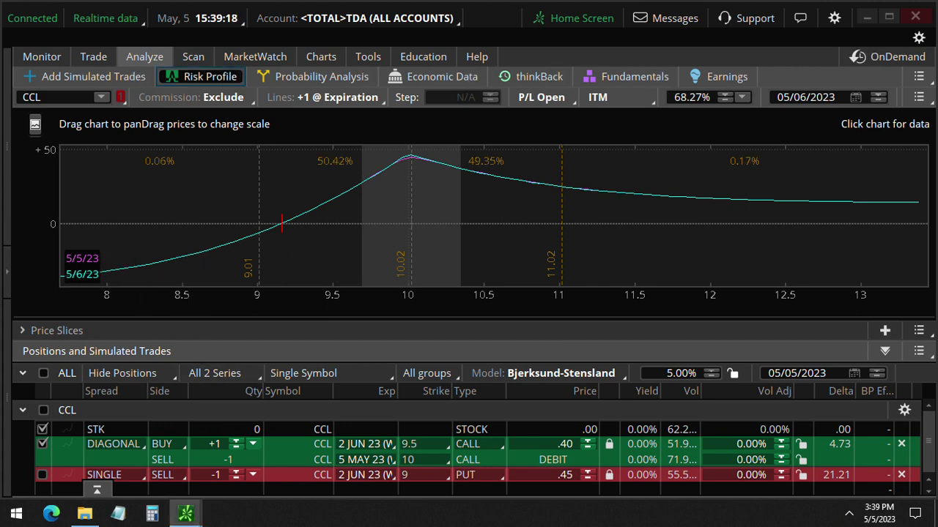
left_click_drag(64, 461, 60, 462)
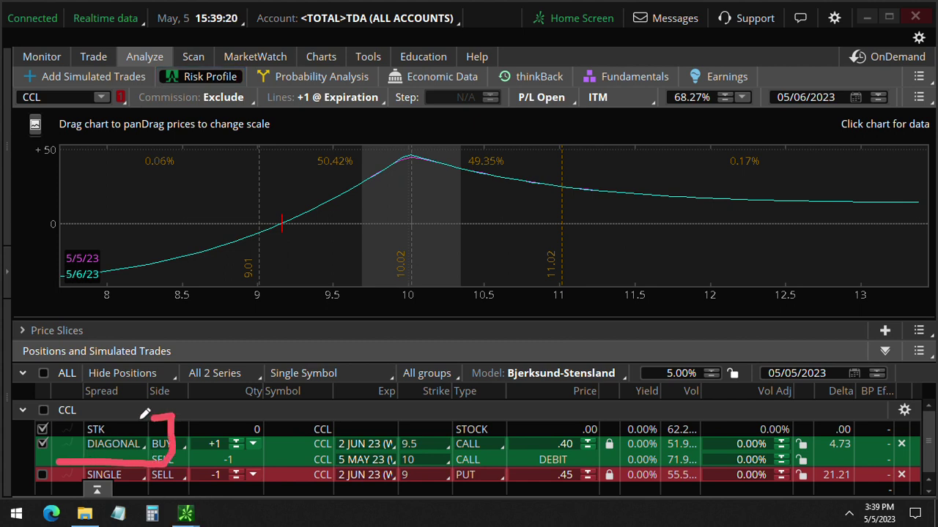
left_click_drag(217, 489, 509, 491)
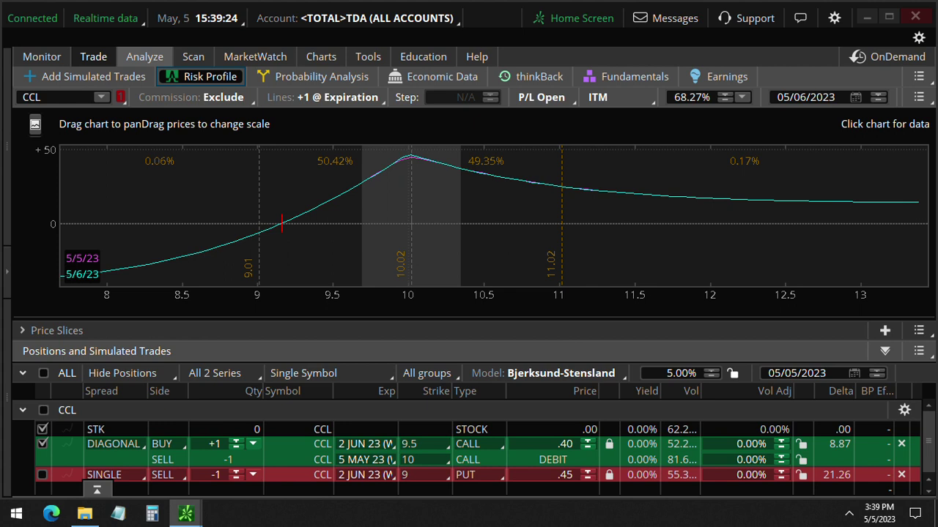
left_click(93, 56)
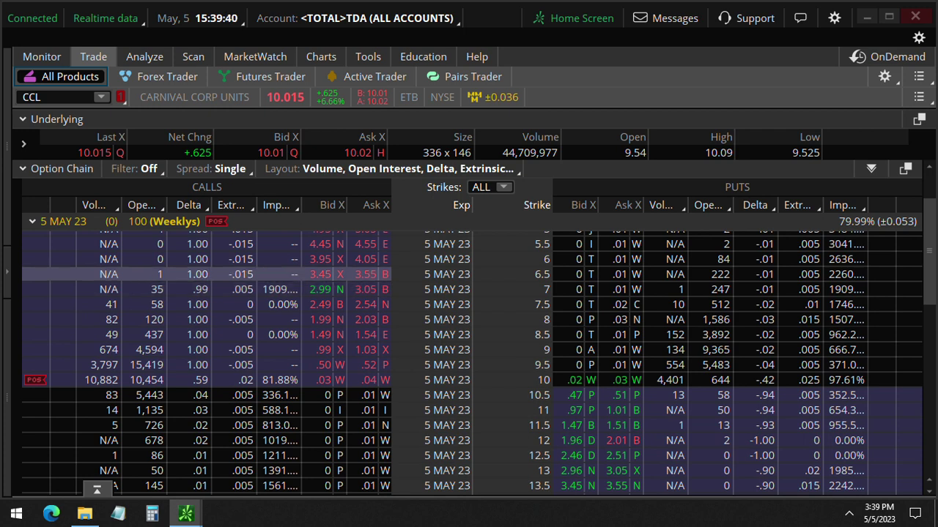
Collapse 5 MAY 23 and trace CCL's chart rise from the late-April low to the latest candle.
left_click(32, 221)
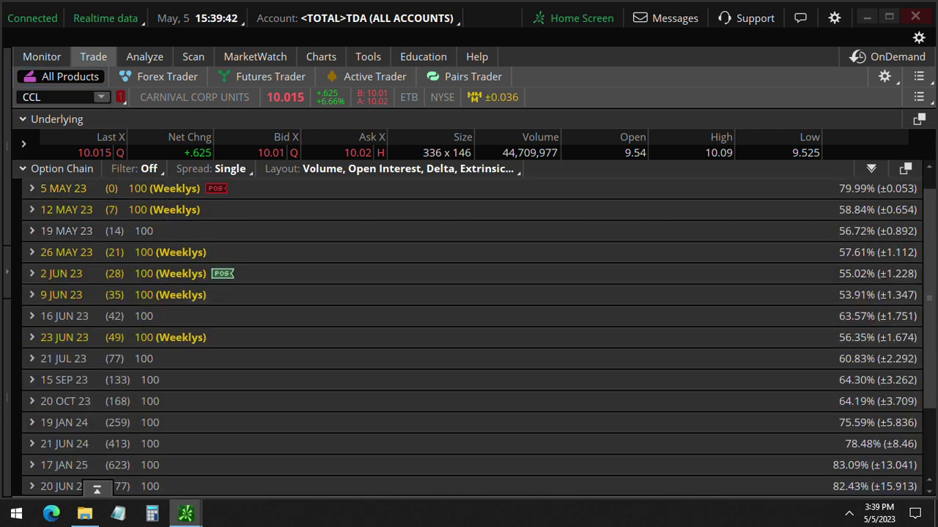
left_click(321, 56)
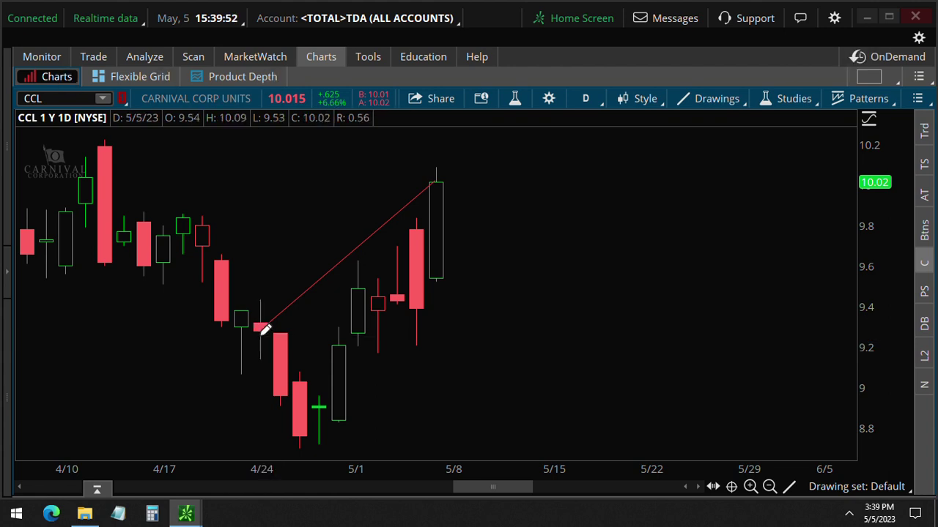
mouse_move(304, 440)
left_mouse_down()
mouse_move(488, 246)
mouse_move(446, 242)
mouse_move(517, 275)
left_mouse_up()
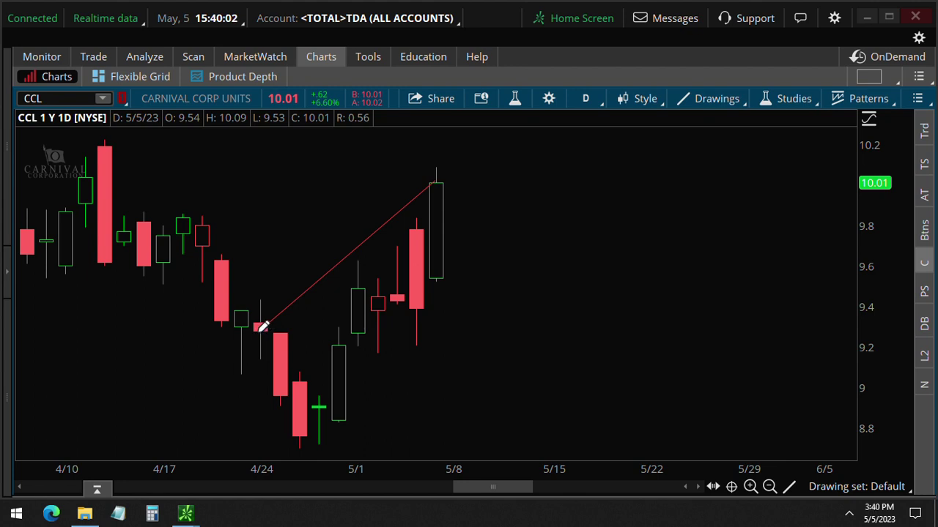
left_click_drag(261, 327, 432, 174)
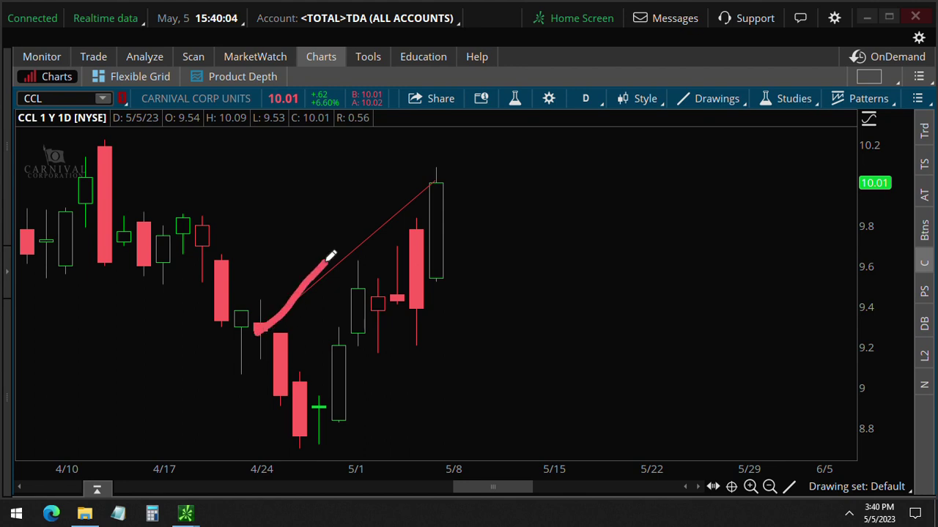
mouse_move(370, 179)
left_mouse_down()
mouse_move(430, 177)
mouse_move(422, 211)
left_mouse_up()
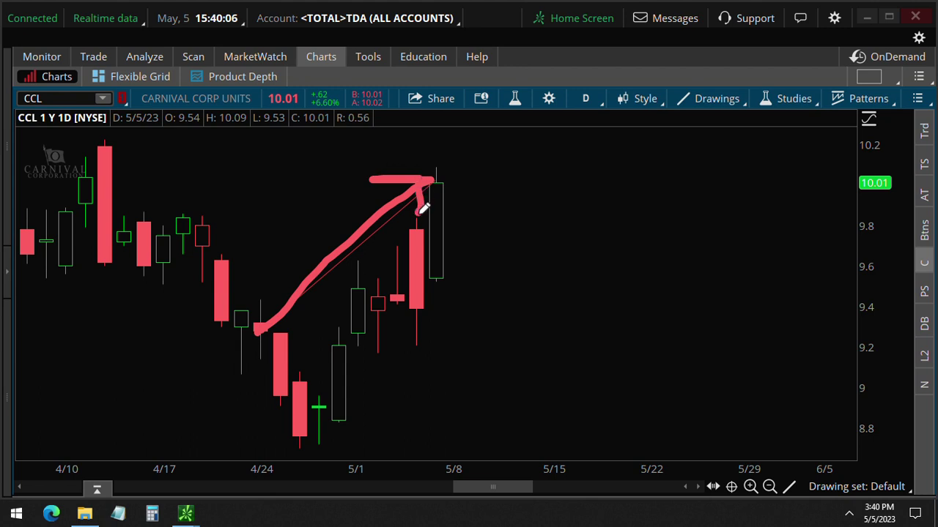
left_click_drag(432, 176, 420, 210)
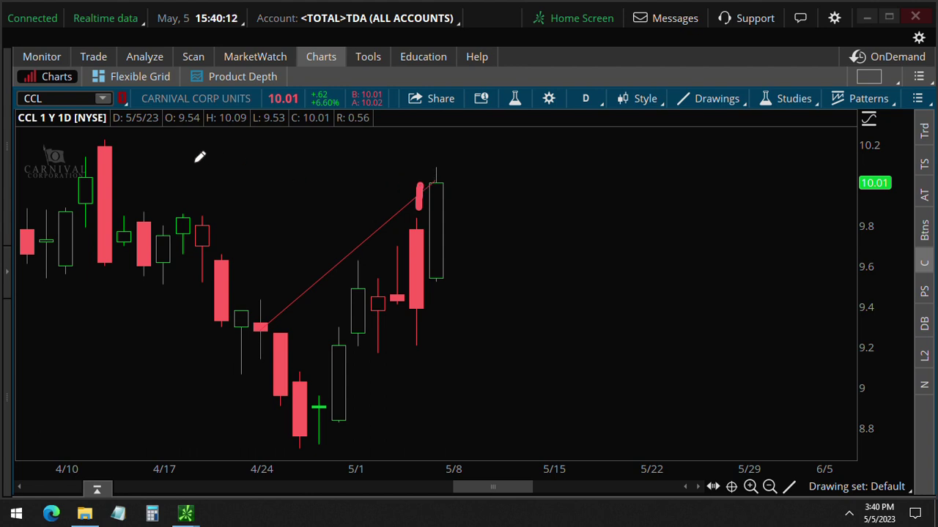
left_click_drag(20, 115, 376, 123)
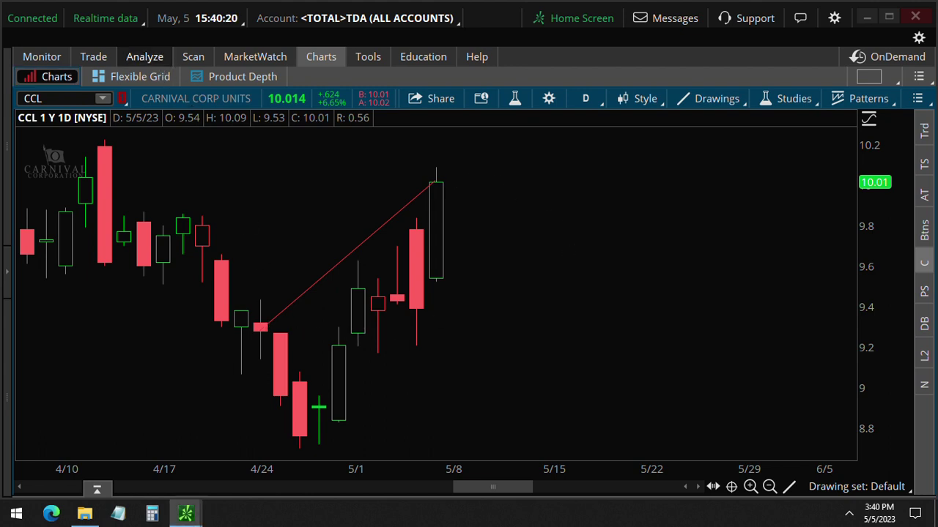
left_click(146, 59)
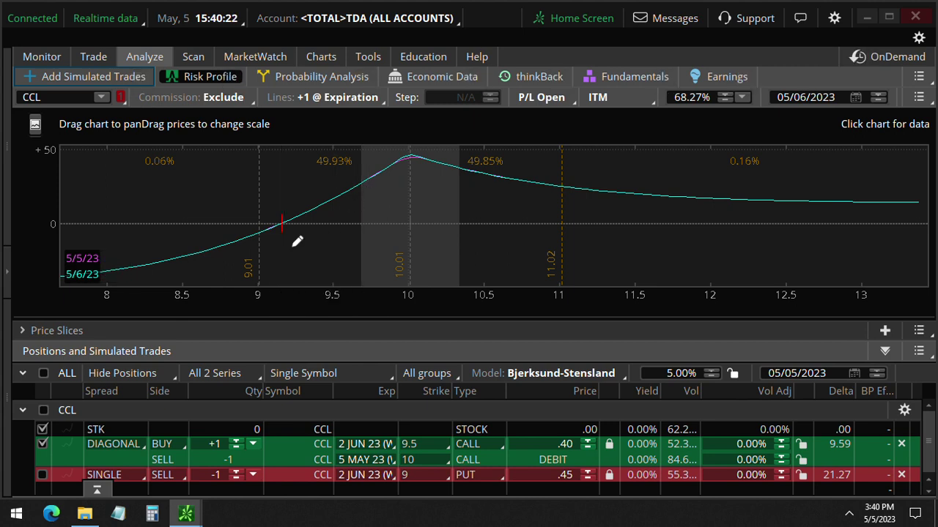
Mark the P/L curve's peak near 10.01, then underline the short 2 JUN 23 9 put.
mouse_move(258, 233)
left_mouse_down()
mouse_move(421, 155)
mouse_move(426, 185)
left_mouse_up()
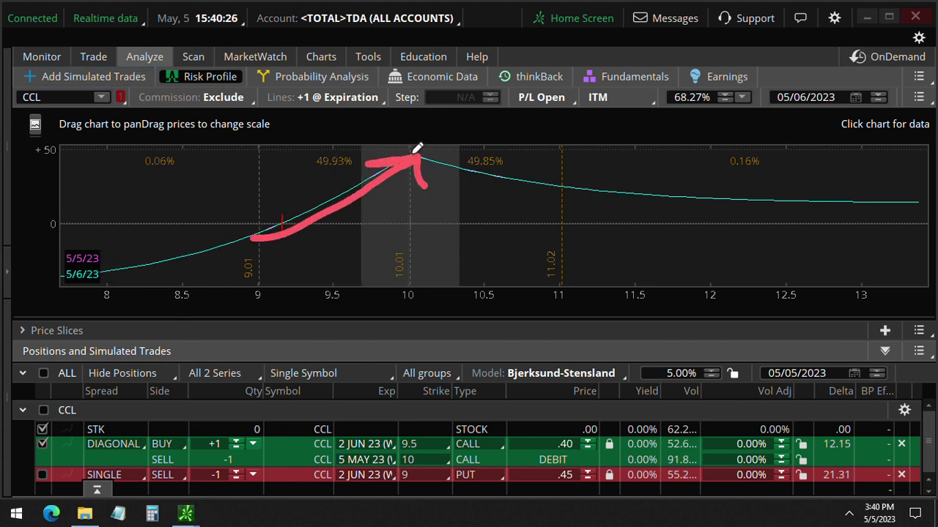
left_click_drag(339, 155, 453, 155)
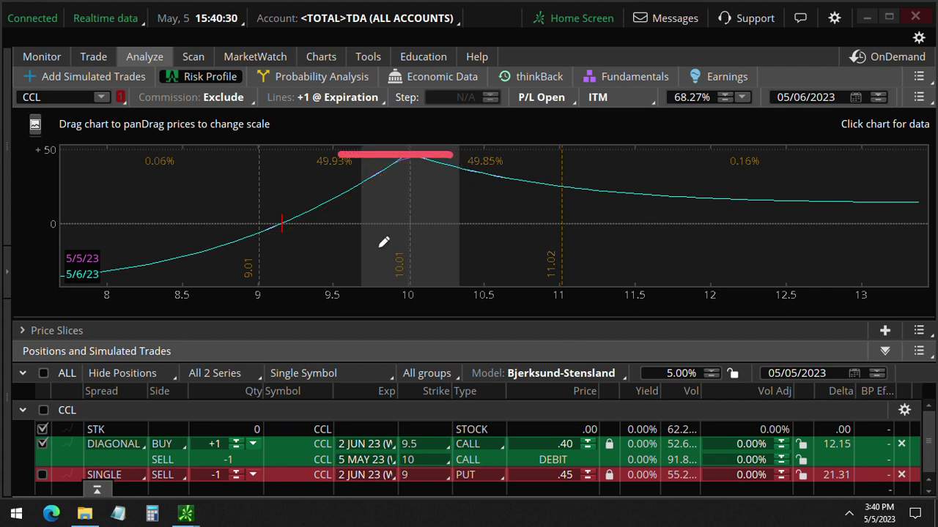
left_click_drag(401, 235, 392, 241)
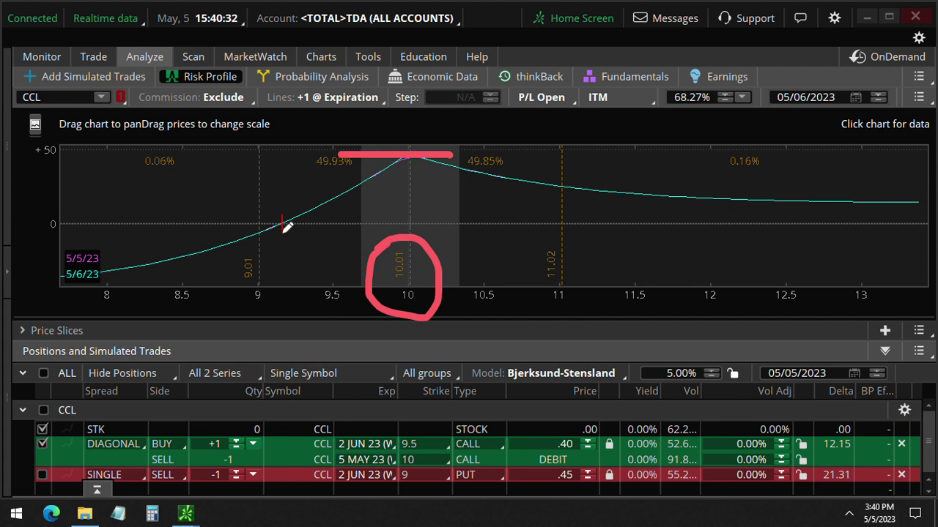
key("Escape")
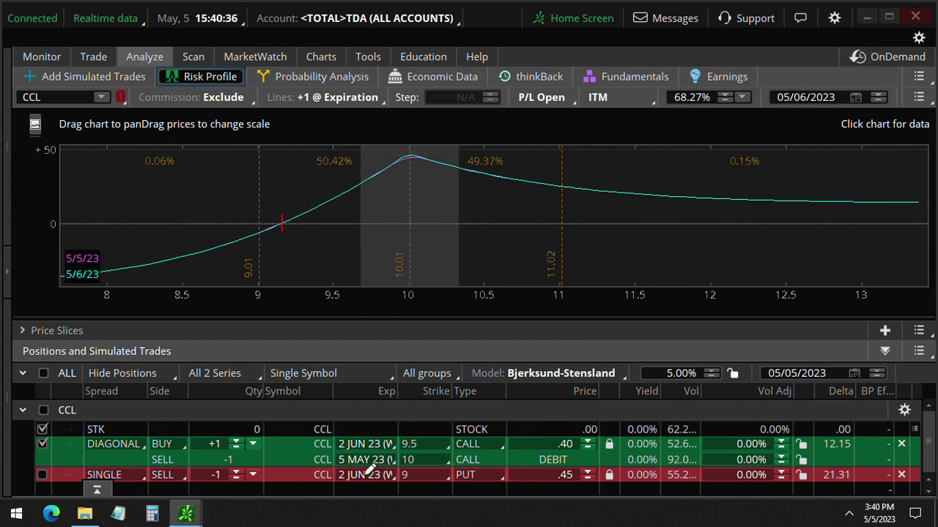
left_click_drag(307, 483, 494, 486)
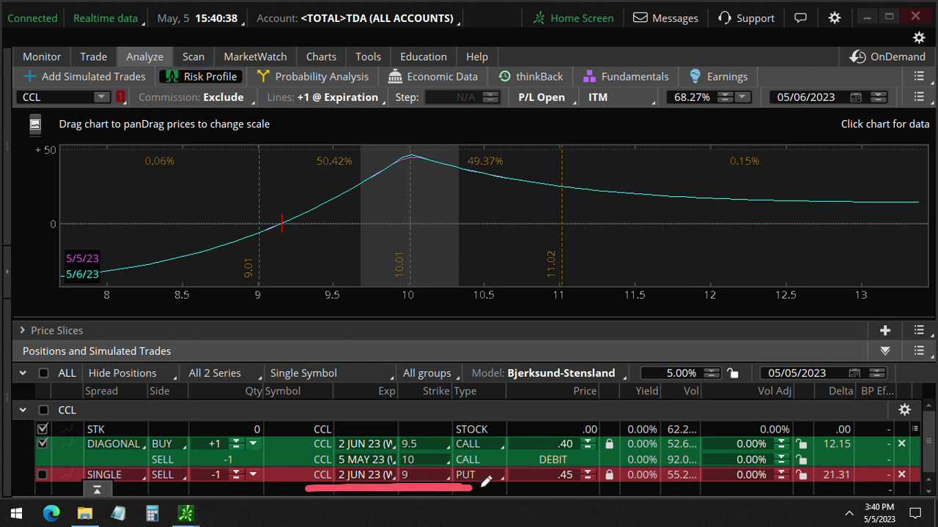